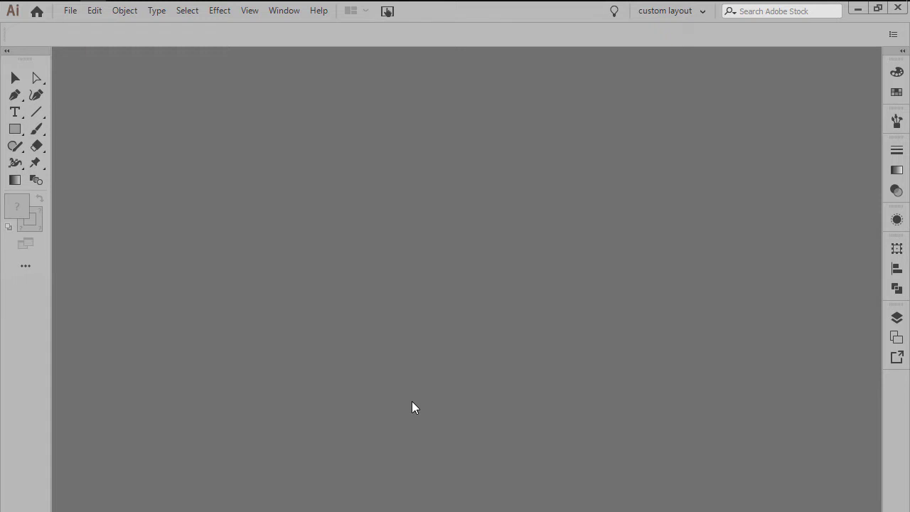
Step: Create a new 800 × 800 px Illustrator document by changing the height from 600 to 800
{"action": "left_click", "coordinate": [71, 15]}
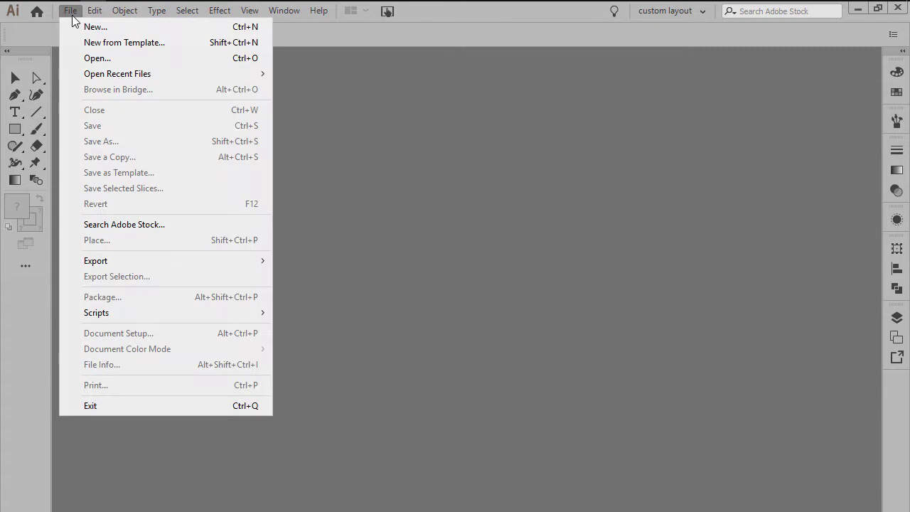
{"action": "left_click", "coordinate": [91, 27]}
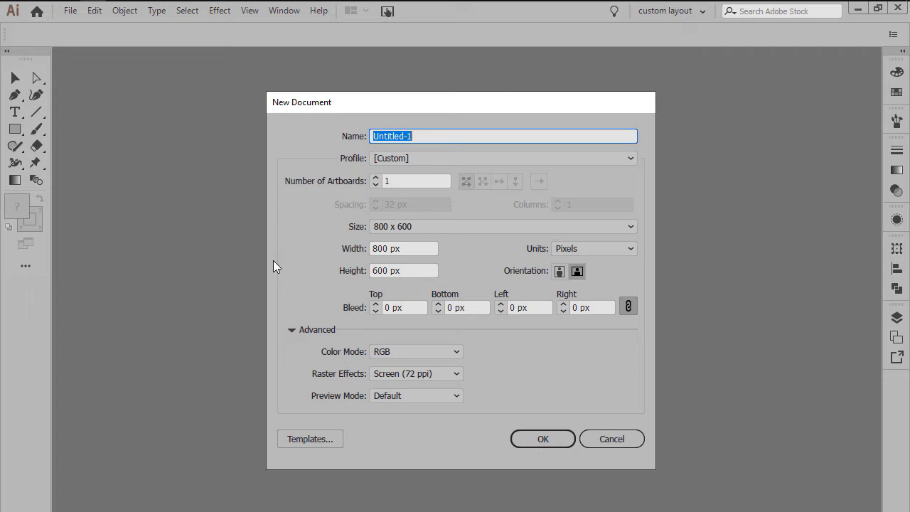
{"action": "left_click_drag", "start_coordinate": [406, 270], "coordinate": [361, 268]}
{"action": "type", "text": "800"}
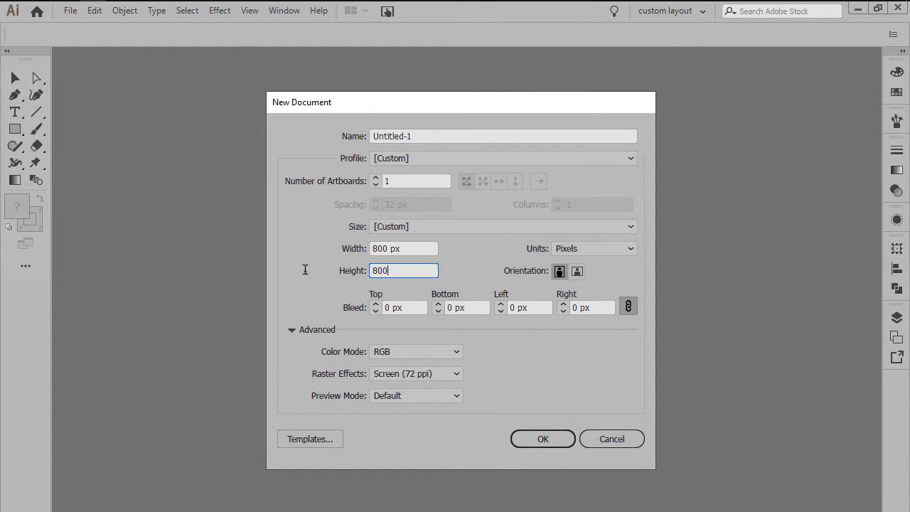
{"action": "key", "text": "Return"}
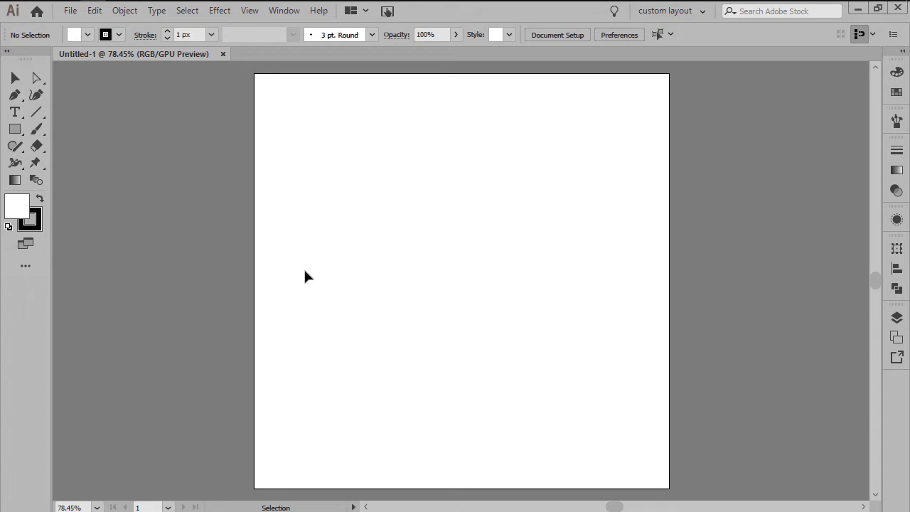
Step: Switch to the Rectangular Grid Tool from the Line Segment tool group
{"action": "left_click", "coordinate": [37, 113]}
{"action": "right_click", "coordinate": [39, 117]}
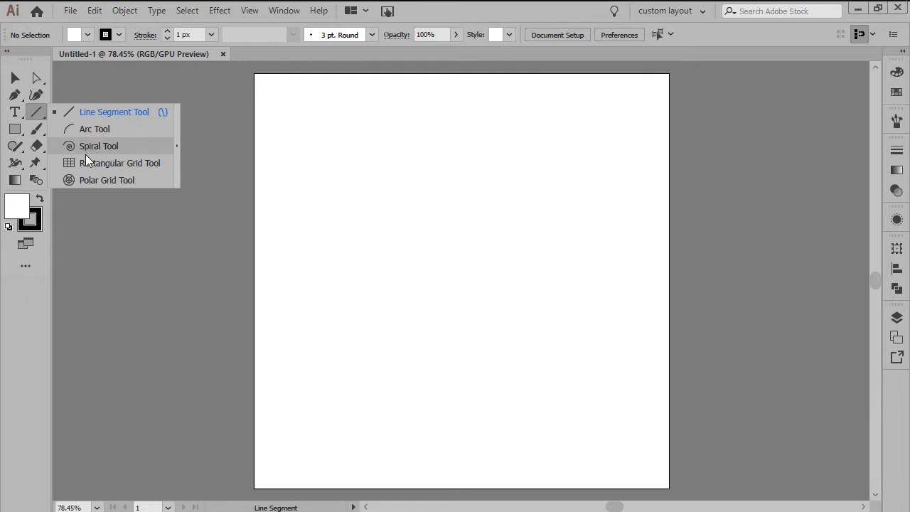
{"action": "left_click", "coordinate": [116, 162]}
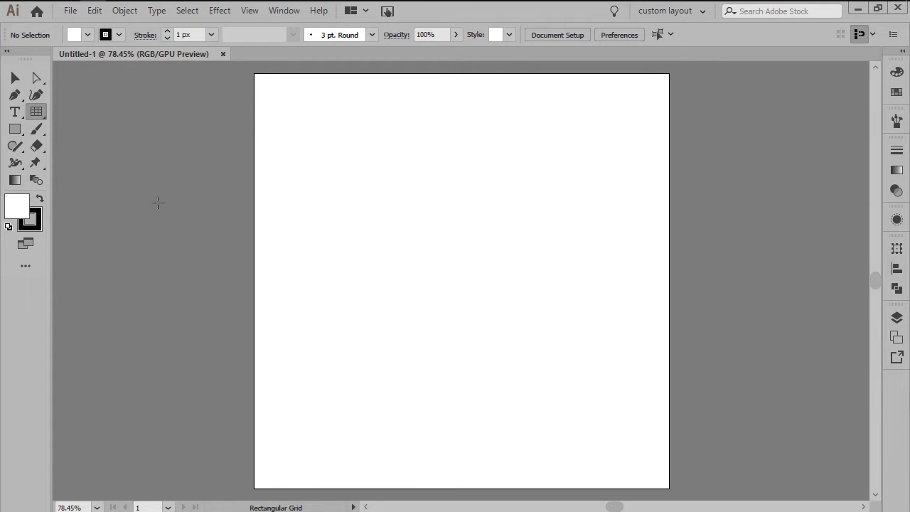
Step: Draw an 800 × 800 px rectangular grid with 30 horizontal and 30 vertical dividers
{"action": "left_click", "coordinate": [362, 245]}
{"action": "type", "text": "800"}
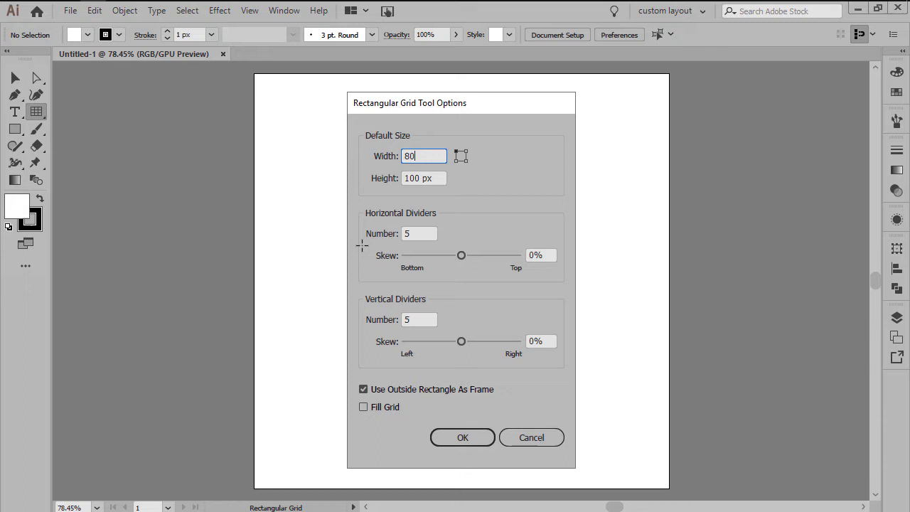
{"action": "key", "text": "Tab"}
{"action": "type", "text": "800"}
{"action": "key", "text": "Tab"}
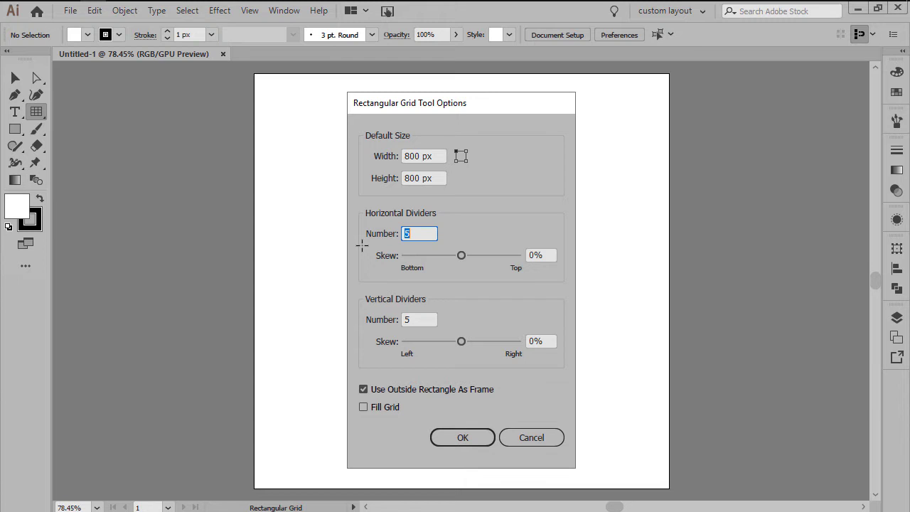
{"action": "type", "text": "30"}
{"action": "key", "text": "Tab"}
{"action": "key", "text": "Tab"}
{"action": "type", "text": "30"}
{"action": "key", "text": "Return"}
{"action": "key", "text": "v"}
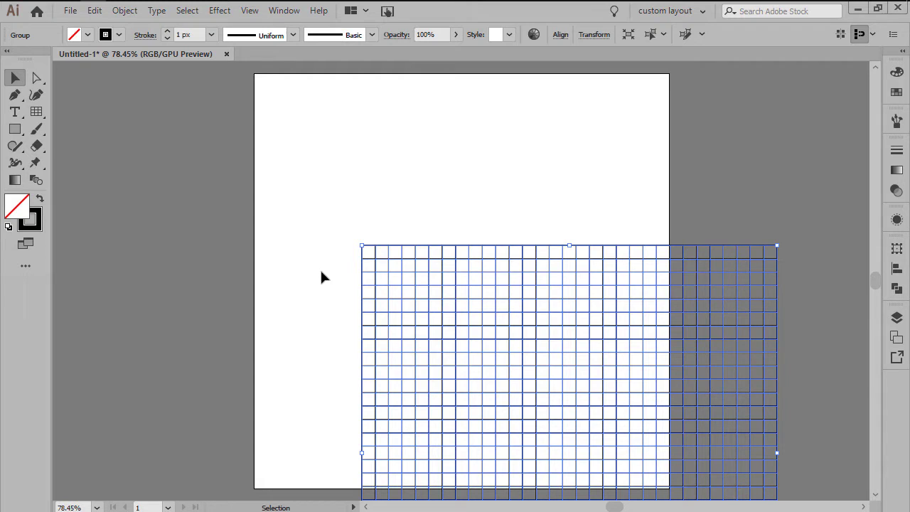
Step: Align the grid to the artboard, centring it horizontally and vertically
{"action": "left_click", "coordinate": [561, 35]}
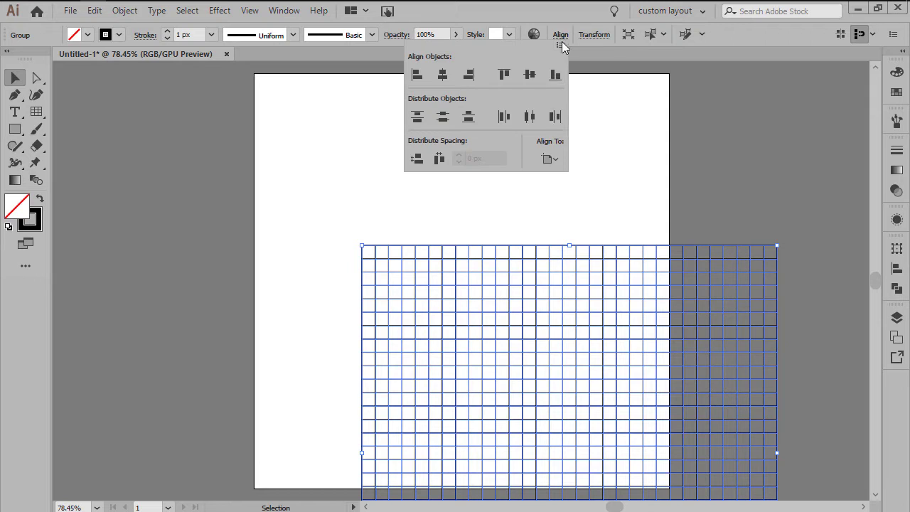
{"action": "left_click", "coordinate": [548, 158]}
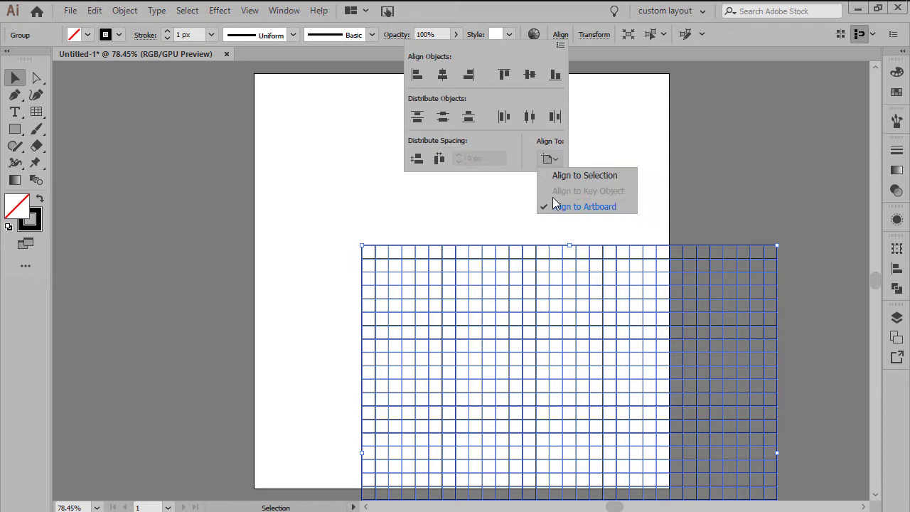
{"action": "left_click", "coordinate": [443, 76]}
{"action": "left_click", "coordinate": [442, 75]}
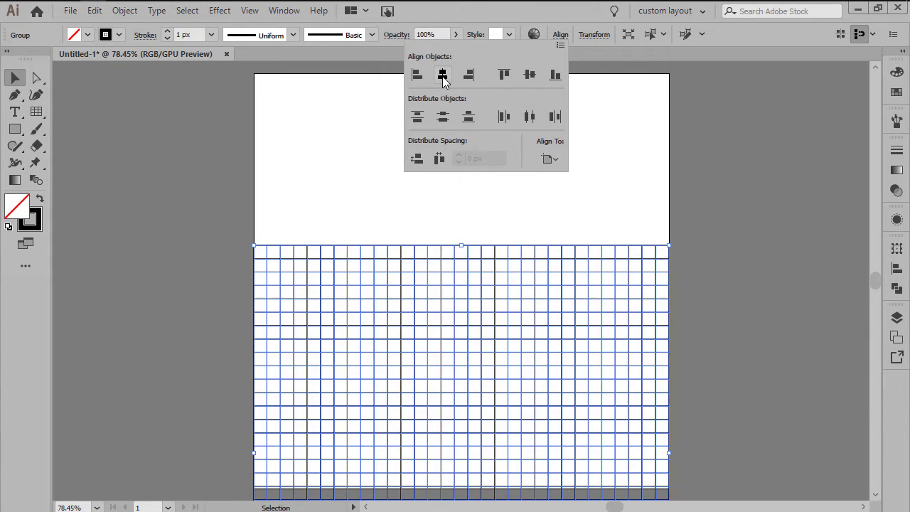
{"action": "left_click", "coordinate": [530, 75]}
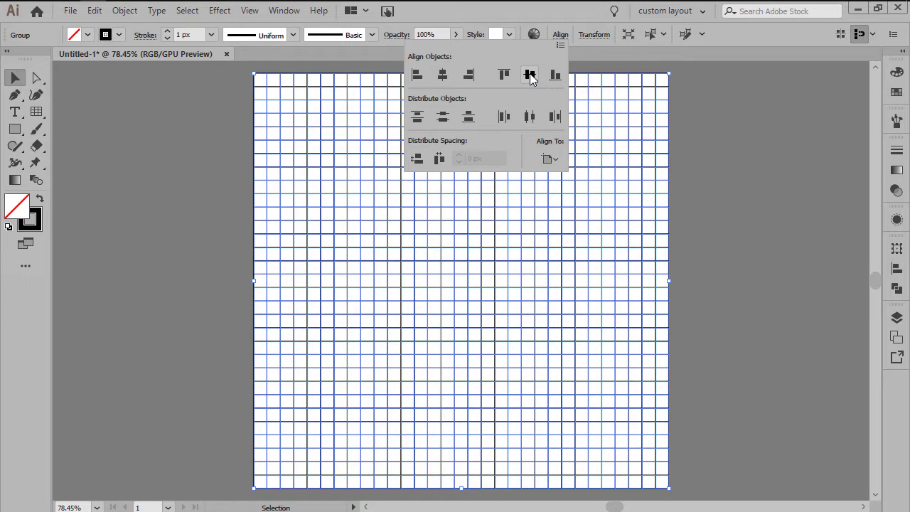
{"action": "left_click", "coordinate": [551, 34]}
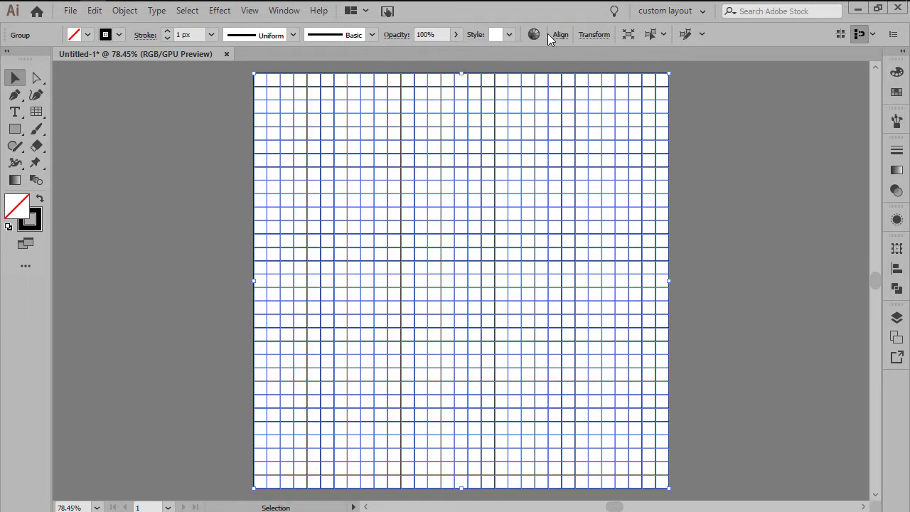
Step: Scale the grid non-uniformly to 86.602% vertically via Transform > Scale
{"action": "right_click", "coordinate": [366, 186]}
{"action": "mouse_move", "coordinate": [438, 324]}
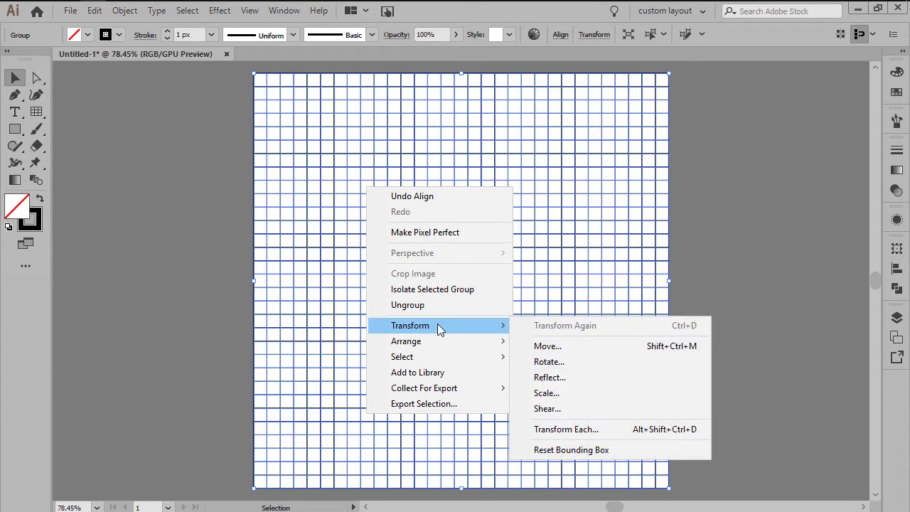
{"action": "left_click", "coordinate": [566, 394]}
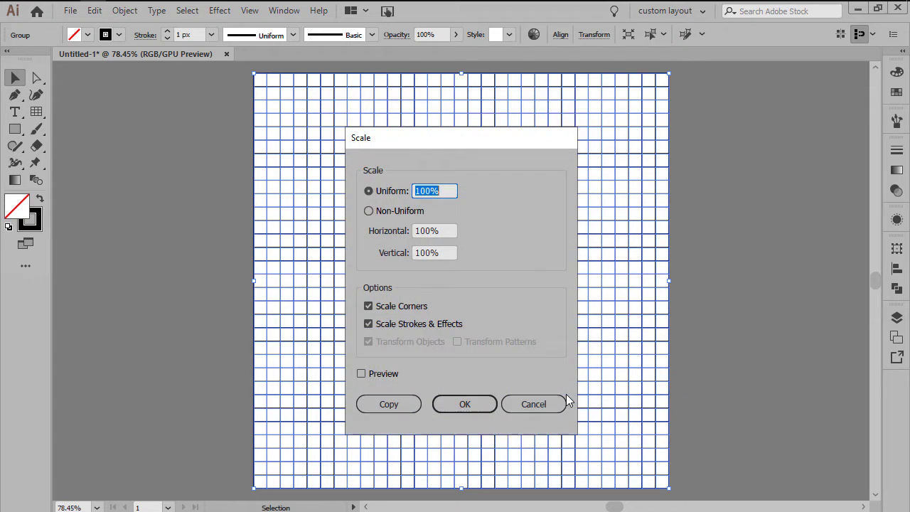
{"action": "left_click", "coordinate": [368, 210]}
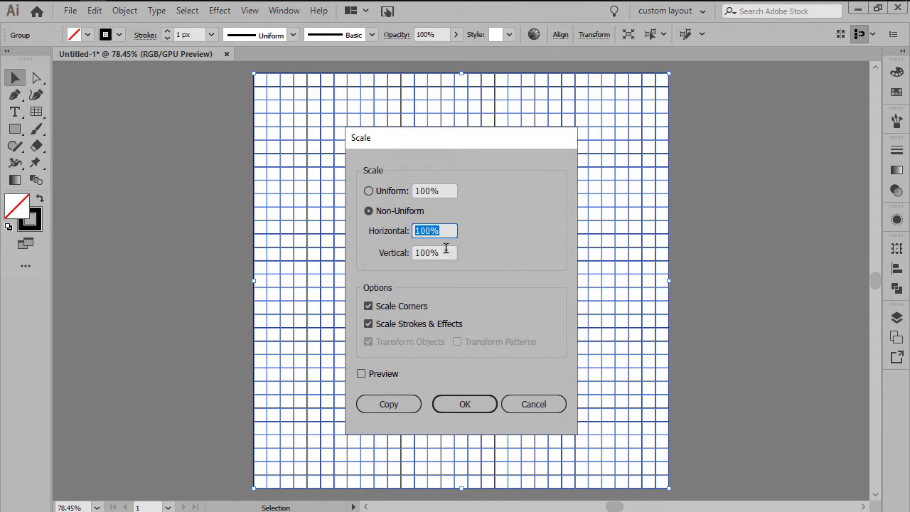
{"action": "left_click", "coordinate": [420, 253]}
{"action": "type", "text": "86.602"}
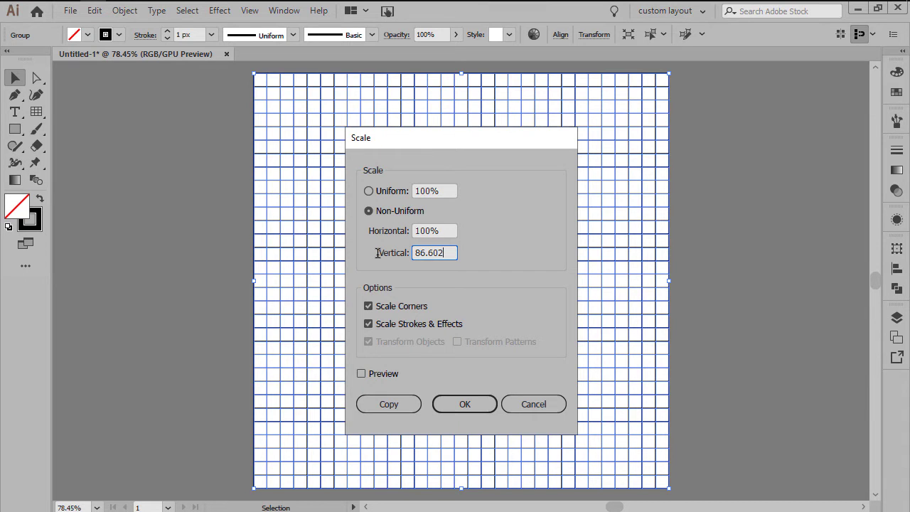
{"action": "key", "text": "Return"}
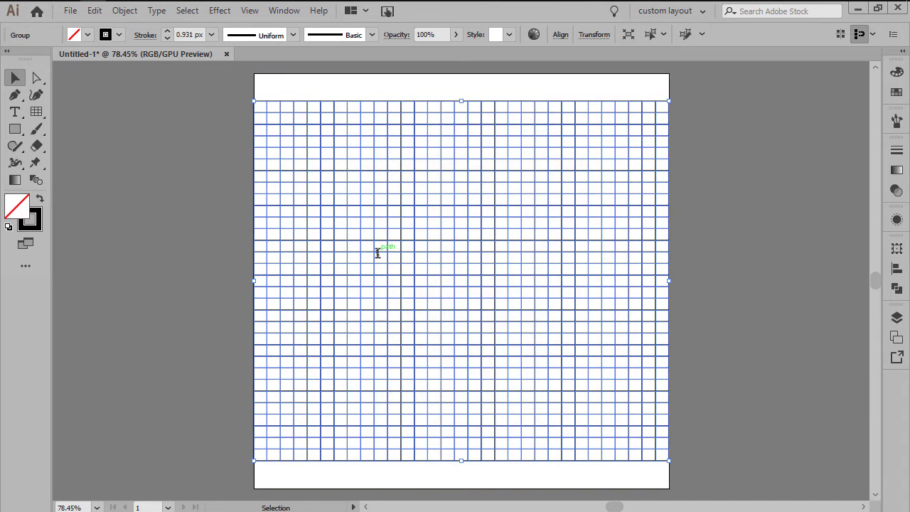
Step: Shear the squashed grid horizontally by 30°
{"action": "right_click", "coordinate": [356, 210]}
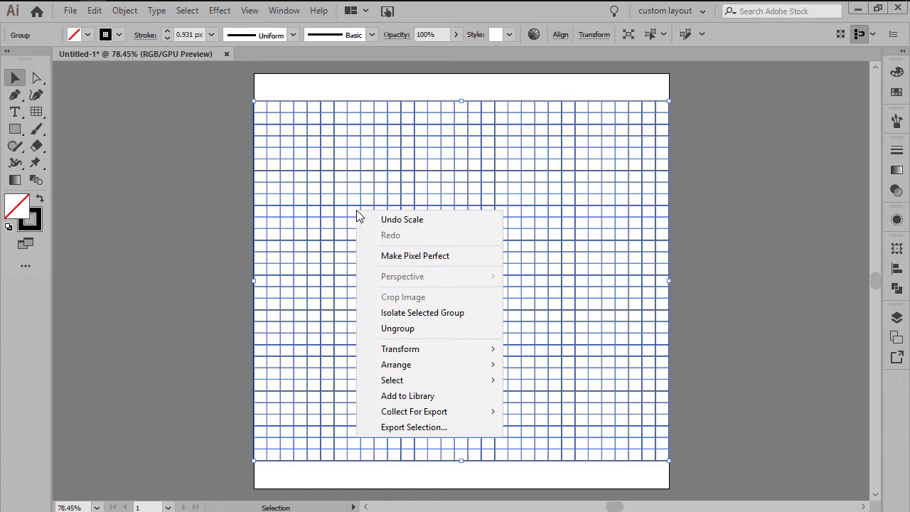
{"action": "mouse_move", "coordinate": [449, 353]}
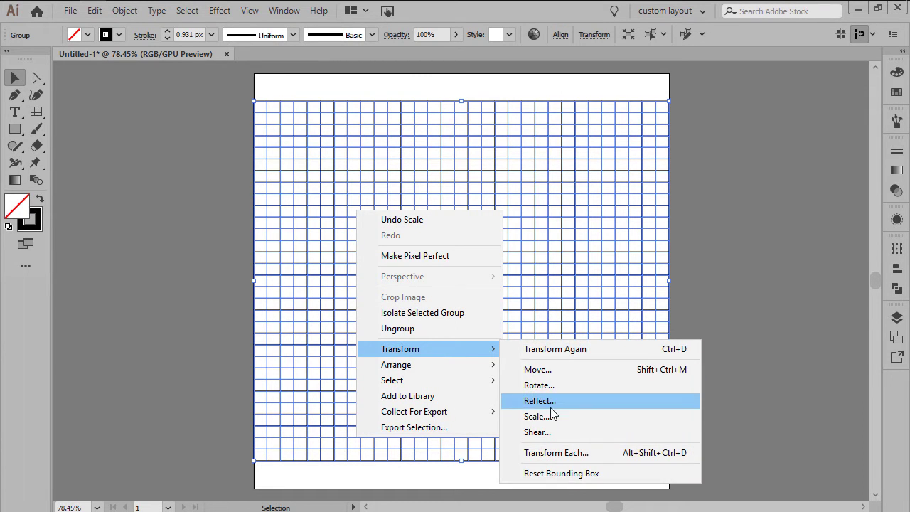
{"action": "left_click", "coordinate": [549, 431]}
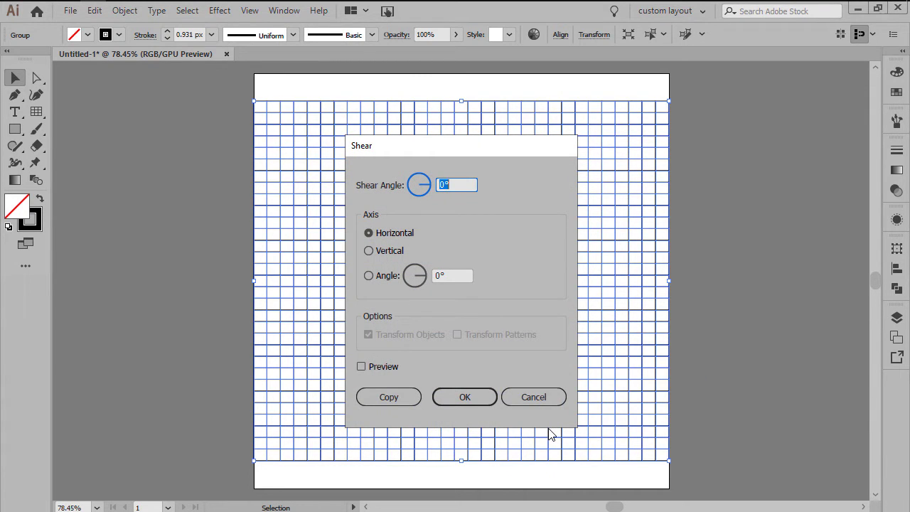
{"action": "type", "text": "30"}
{"action": "key", "text": "Return"}
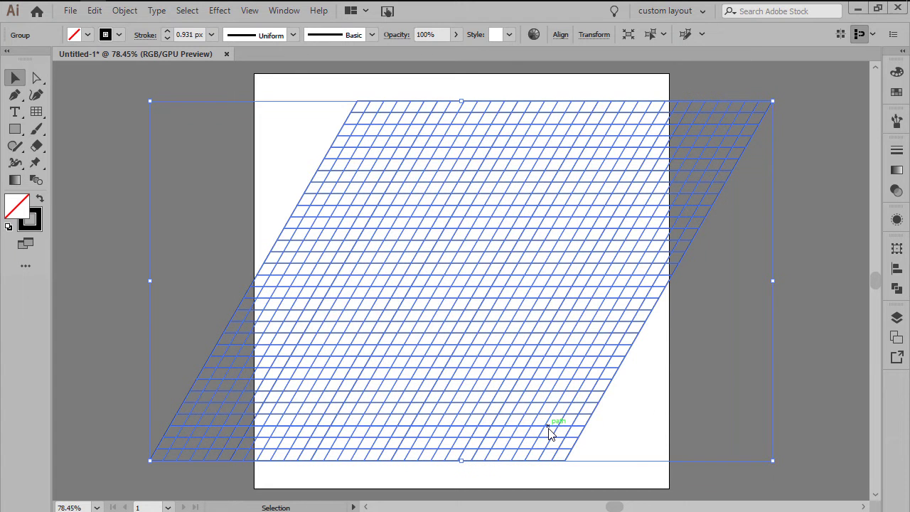
Step: Rotate the sheared grid by -30° to form an isometric diamond
{"action": "right_click", "coordinate": [382, 214]}
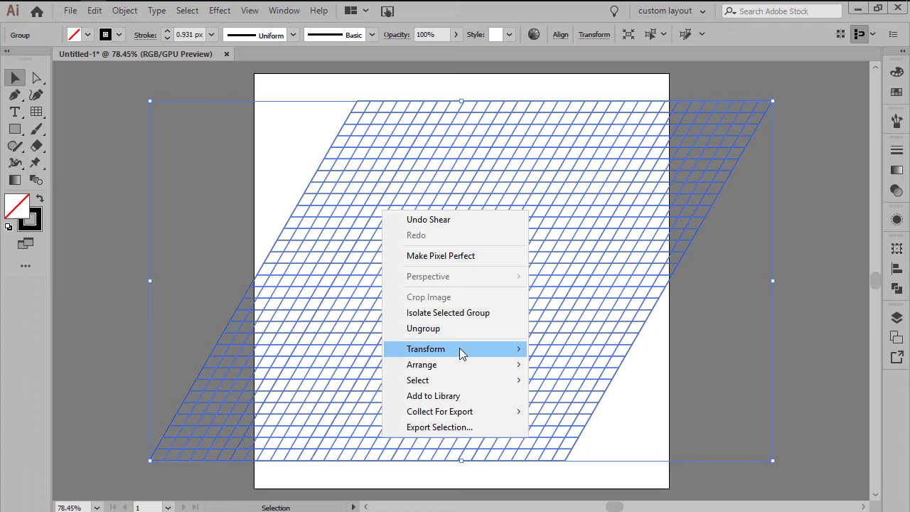
{"action": "mouse_move", "coordinate": [461, 354]}
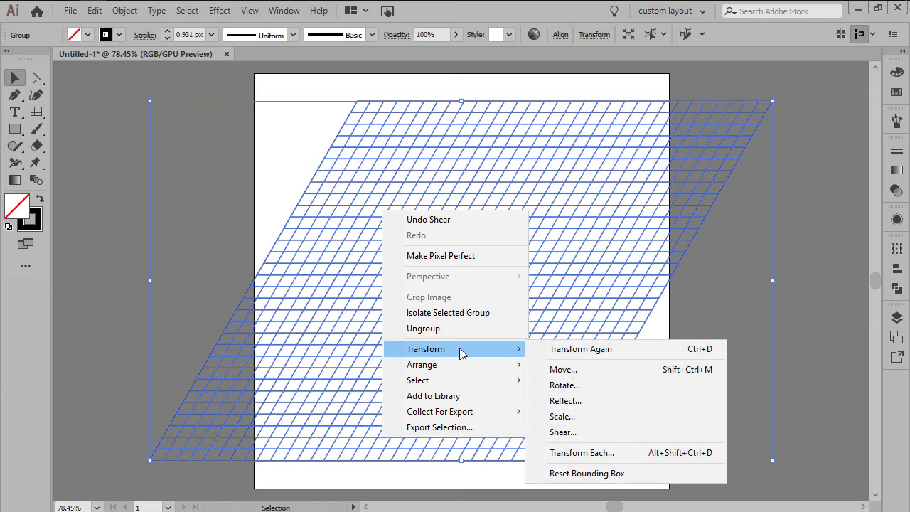
{"action": "left_click", "coordinate": [573, 387]}
{"action": "type", "text": "-30"}
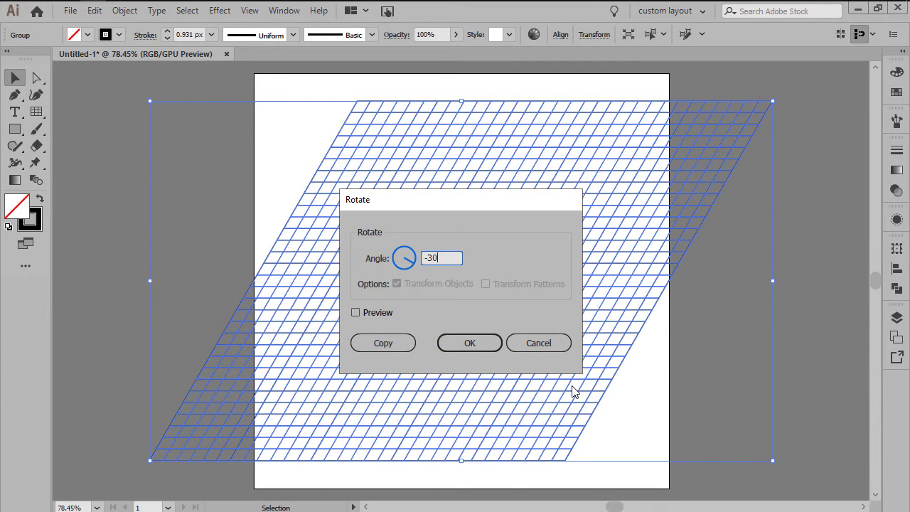
{"action": "key", "text": "Return"}
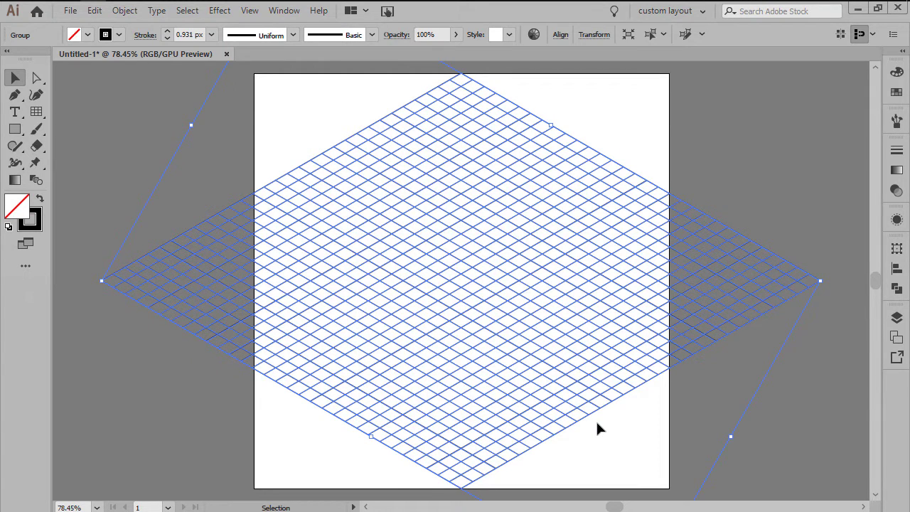
Step: Convert the isometric grid into guides with View > Guides > Make Guides
{"action": "left_click", "coordinate": [250, 10]}
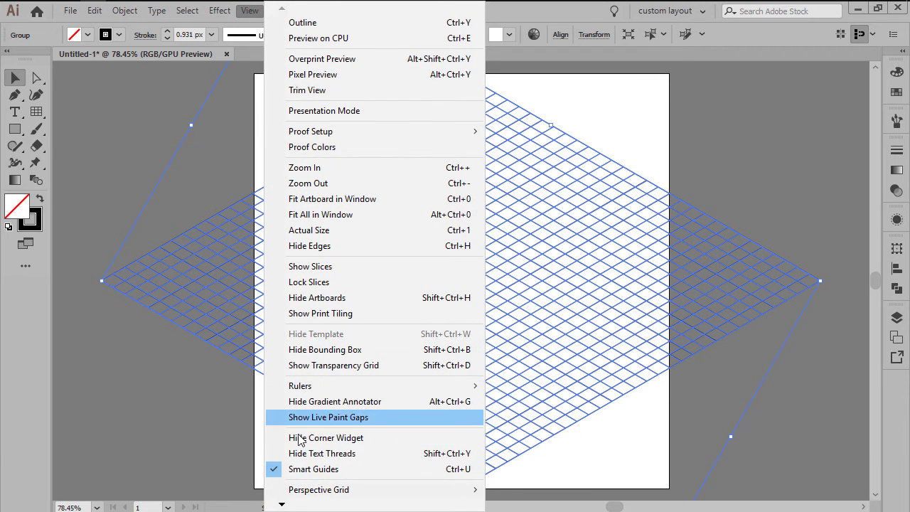
{"action": "mouse_move", "coordinate": [303, 502]}
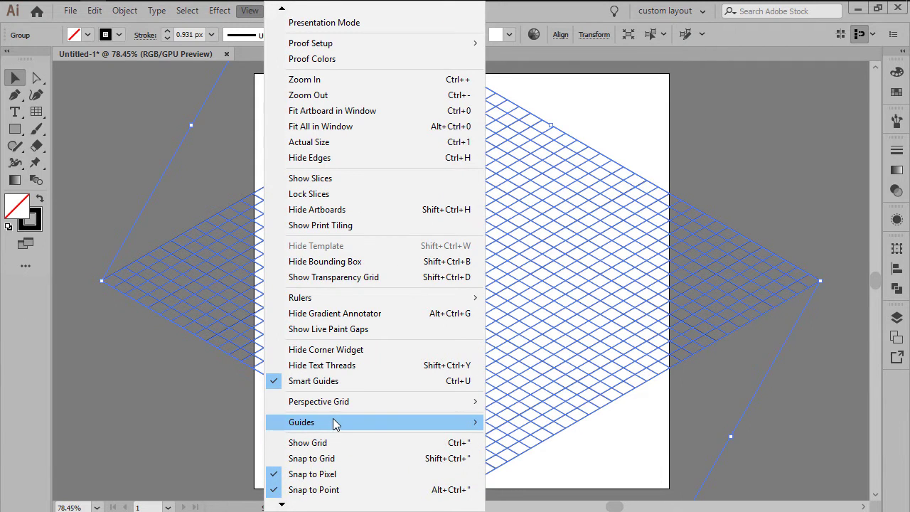
{"action": "mouse_move", "coordinate": [476, 422]}
{"action": "left_click", "coordinate": [544, 454]}
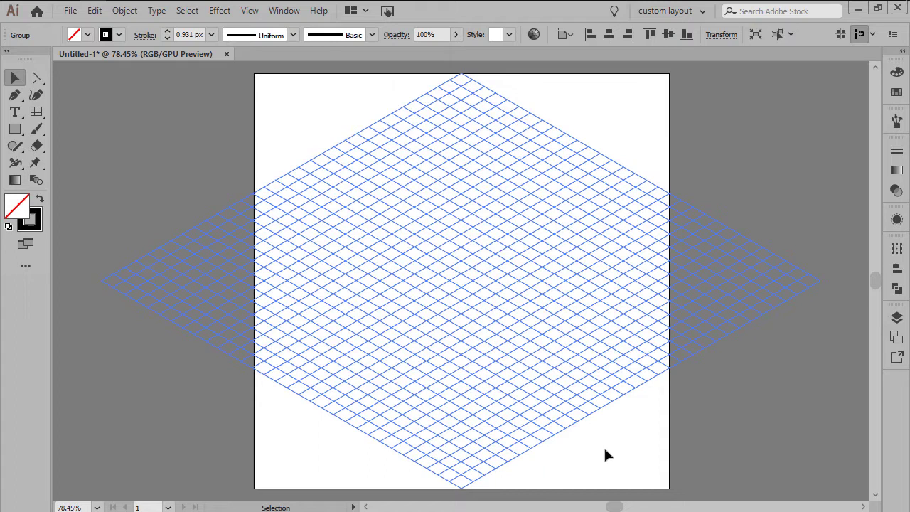
Step: Draw a small diamond on guide intersections with the Pen tool and swap fill and stroke to make it black
{"action": "key", "text": "p"}
{"action": "left_click", "coordinate": [507, 382]}
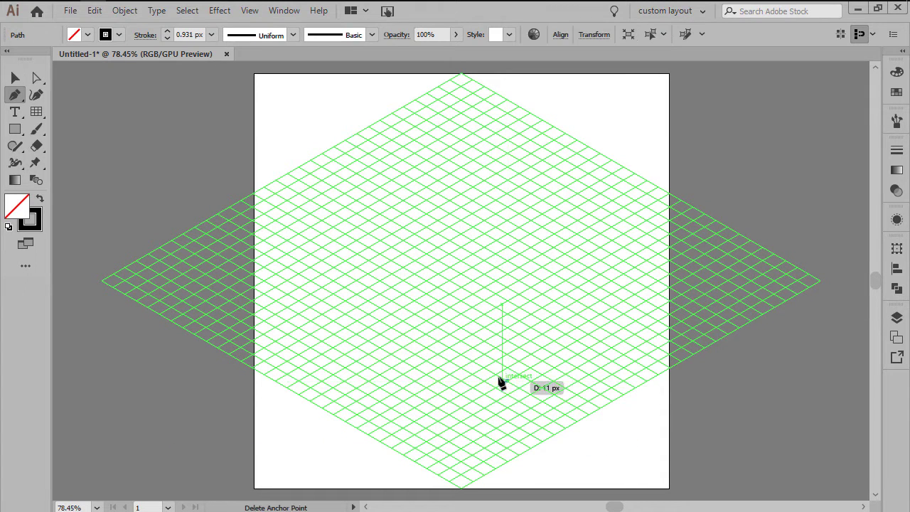
{"action": "left_click", "coordinate": [512, 368]}
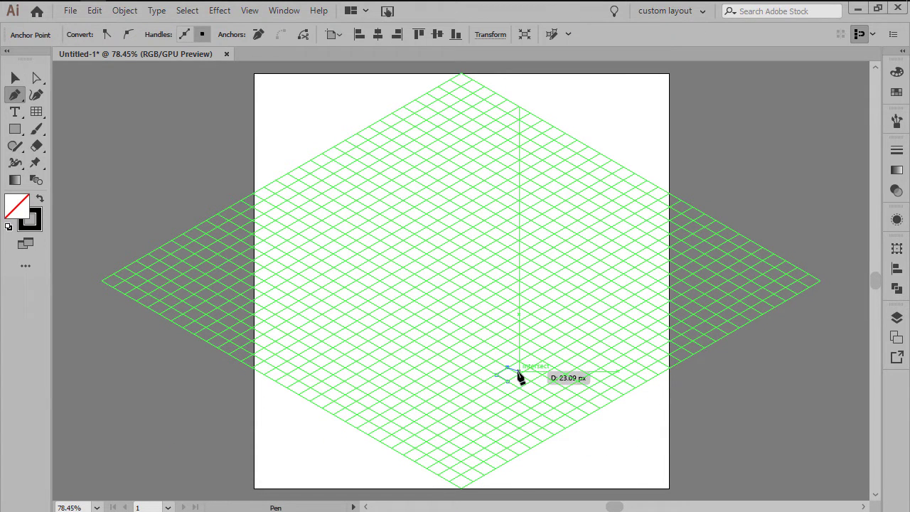
{"action": "key", "text": "v"}
{"action": "key", "text": "shift+x"}
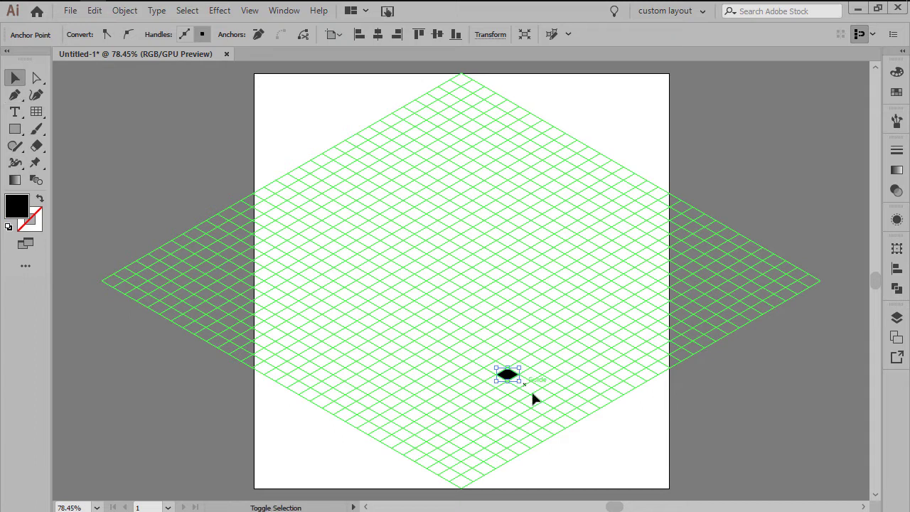
{"action": "left_click", "coordinate": [619, 438]}
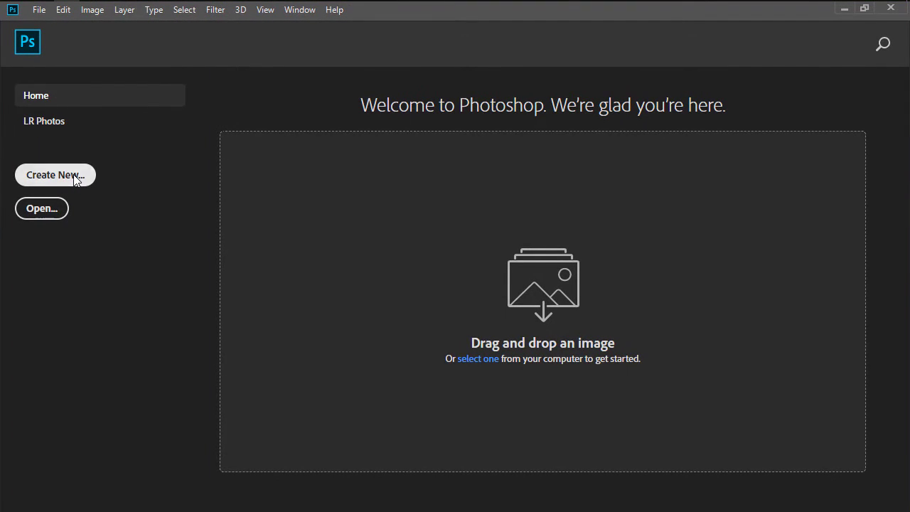
Step: Create a new Photoshop document from the Custom 800 × 800 px preset
{"action": "left_click", "coordinate": [74, 174]}
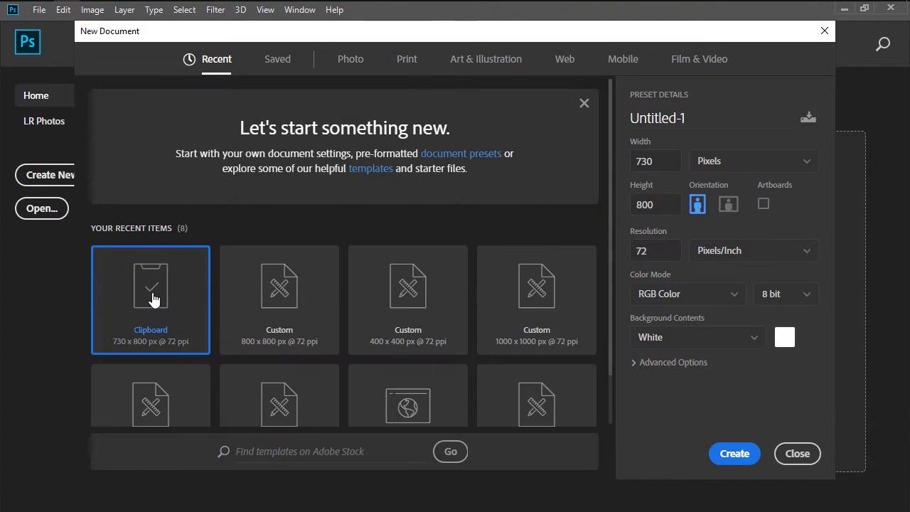
{"action": "left_click", "coordinate": [280, 300]}
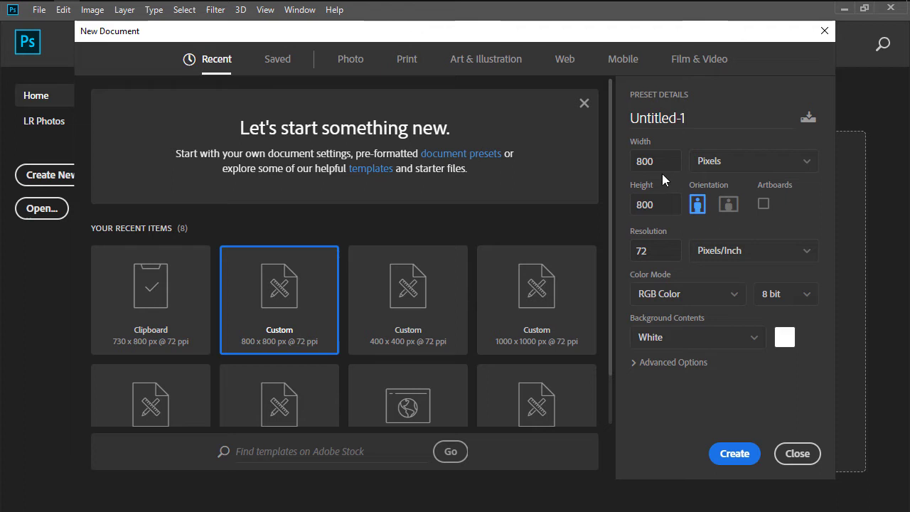
{"action": "left_click", "coordinate": [736, 453]}
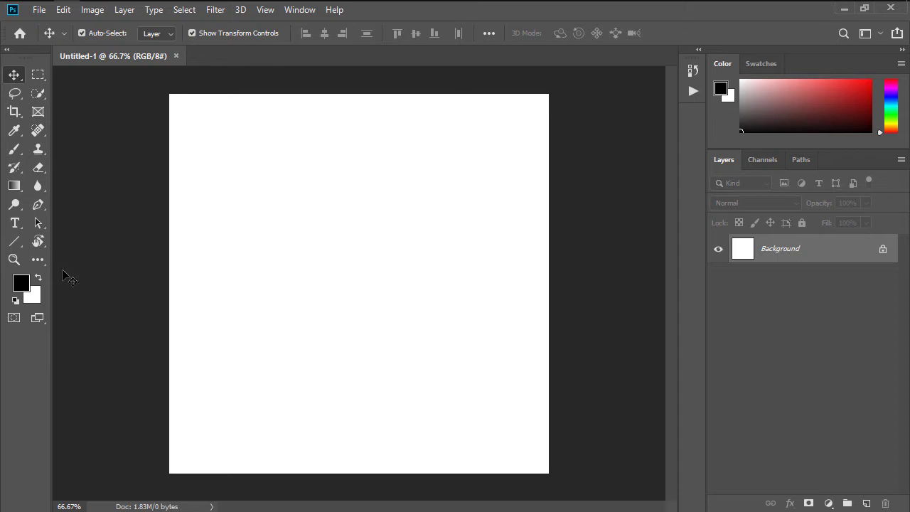
Step: Draw a vertical line down the canvas with the Line tool and double its width
{"action": "left_click", "coordinate": [15, 244]}
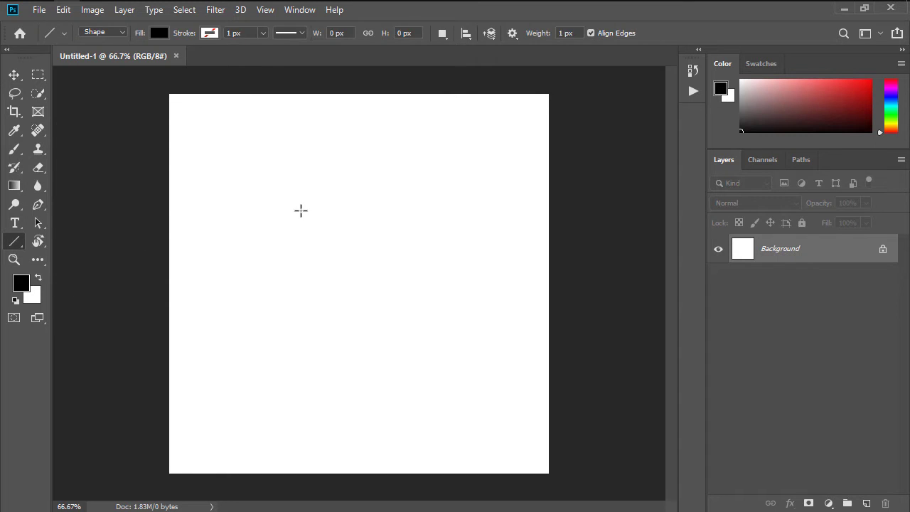
{"action": "left_click_drag", "start_coordinate": [369, 94], "coordinate": [392, 473]}
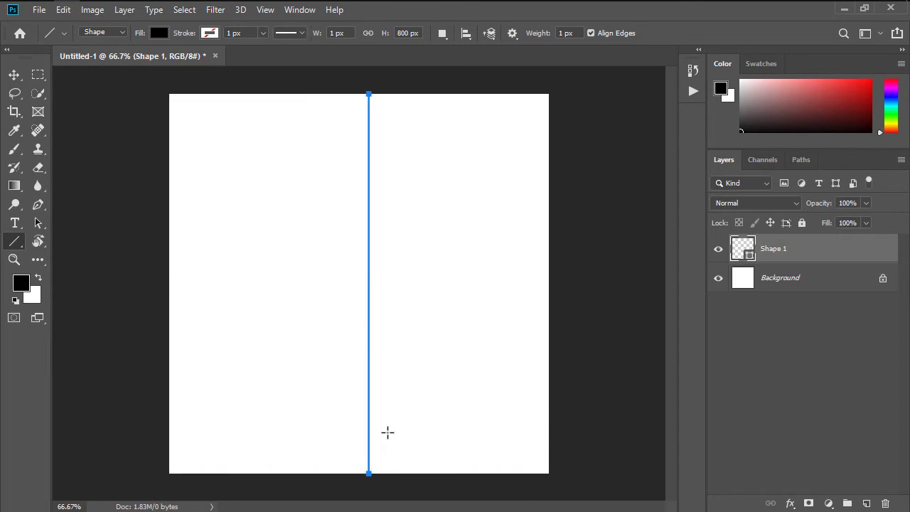
{"action": "scroll", "coordinate": [390, 287], "scroll_direction": "up", "scroll_amount": 6}
{"action": "key", "text": "v"}
{"action": "left_click_drag", "start_coordinate": [363, 313], "coordinate": [343, 308]}
{"action": "key", "text": "ctrl+0"}
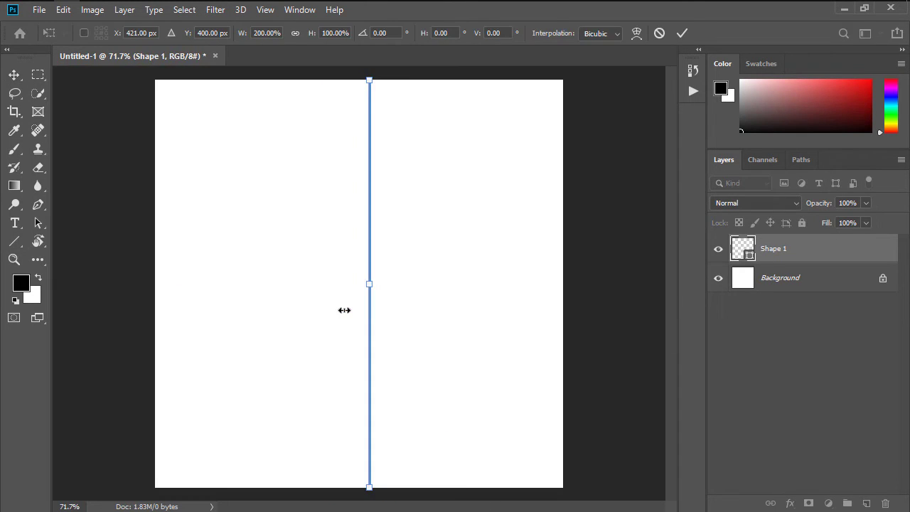
Step: Align the line to the canvas and centre it horizontally
{"action": "left_click", "coordinate": [683, 30]}
{"action": "left_click", "coordinate": [489, 33]}
{"action": "left_click", "coordinate": [532, 162]}
{"action": "left_click", "coordinate": [522, 185]}
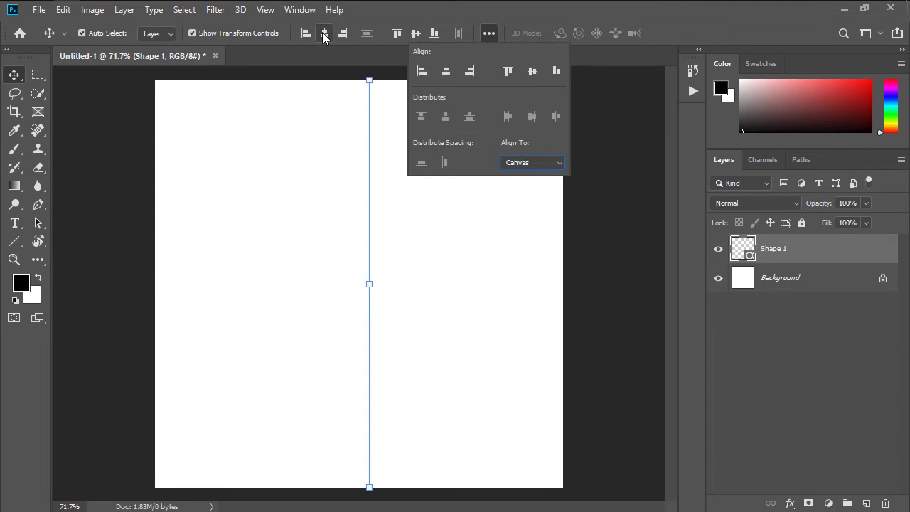
Step: Duplicate the line into evenly spaced copies across the right side of the canvas
{"action": "left_click", "coordinate": [324, 33]}
{"action": "key", "text": "ctrl+j"}
{"action": "left_click_drag", "start_coordinate": [359, 139], "coordinate": [417, 121]}
{"action": "left_click_drag", "start_coordinate": [360, 115], "coordinate": [431, 122]}
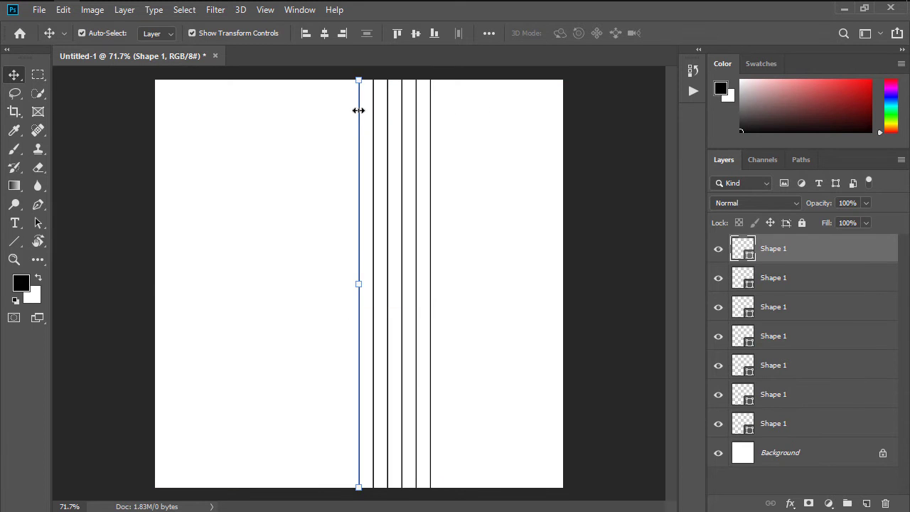
{"action": "left_click_drag", "start_coordinate": [360, 110], "coordinate": [487, 121]}
{"action": "left_click", "coordinate": [359, 106]}
{"action": "left_click_drag", "start_coordinate": [360, 104], "coordinate": [531, 121]}
{"action": "left_click", "coordinate": [361, 101]}
{"action": "left_click", "coordinate": [360, 105]}
{"action": "left_click_drag", "start_coordinate": [361, 150], "coordinate": [545, 122]}
{"action": "left_click", "coordinate": [360, 118]}
Step: Select all line layers and copy the set onto the left half so lines fill the canvas
{"action": "key", "text": "ctrl+alt+a"}
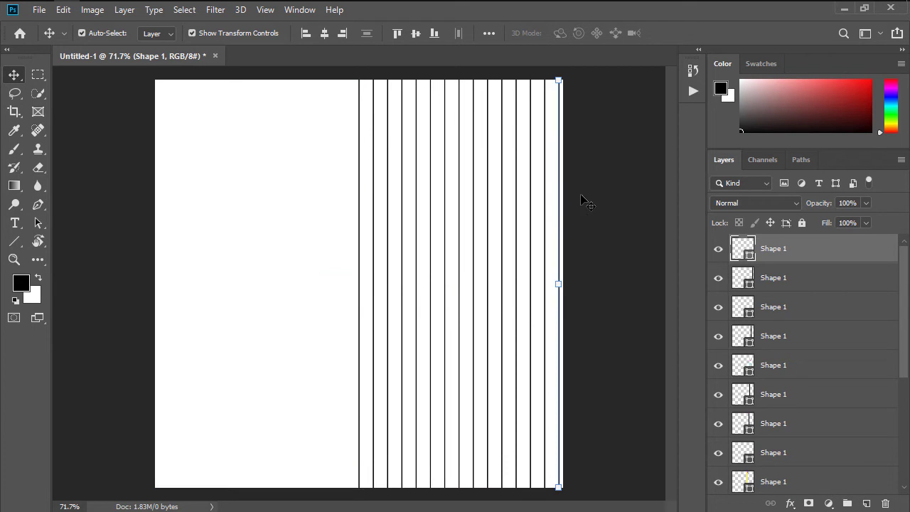
{"action": "scroll", "coordinate": [832, 331], "scroll_direction": "down", "scroll_amount": 3}
{"action": "left_click_drag", "start_coordinate": [395, 196], "coordinate": [233, 175]}
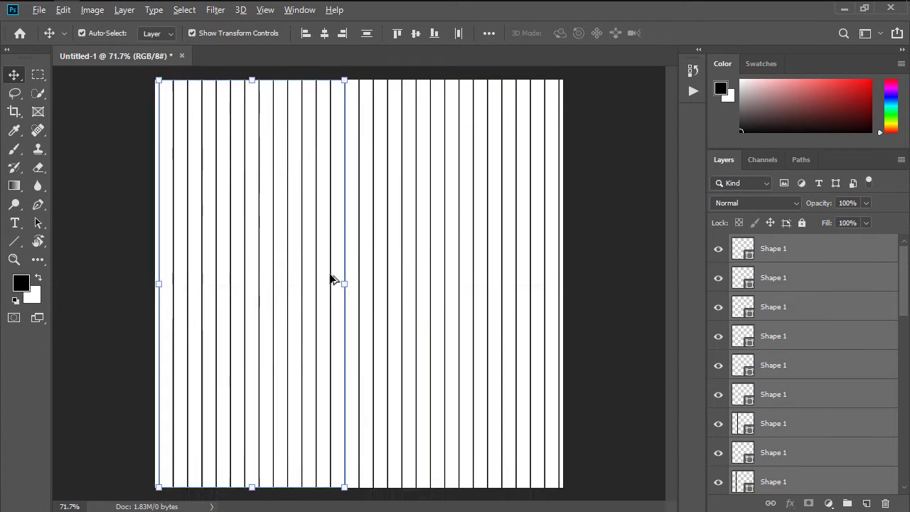
{"action": "scroll", "coordinate": [331, 278], "scroll_direction": "up", "scroll_amount": 8}
{"action": "left_click_drag", "start_coordinate": [332, 253], "coordinate": [346, 253]}
{"action": "scroll", "coordinate": [371, 257], "scroll_direction": "down", "scroll_amount": 5}
{"action": "left_click", "coordinate": [749, 300]}
{"action": "scroll", "coordinate": [798, 284], "scroll_direction": "down", "scroll_amount": 5}
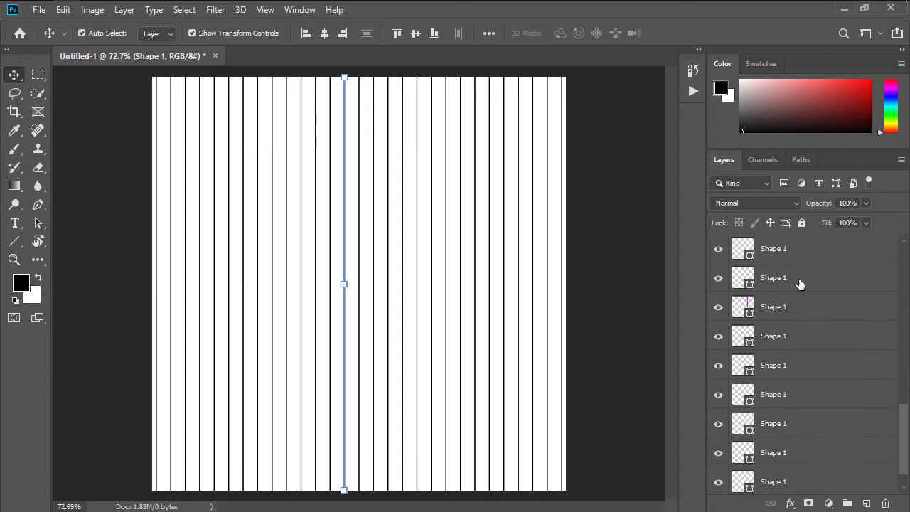
Step: Group the line layers into Group 1, duplicate it and rotate the copy -90° to cross the lines
{"action": "left_click", "coordinate": [799, 285], "text": "shift"}
{"action": "key", "text": "ctrl+g"}
{"action": "key", "text": "ctrl+j"}
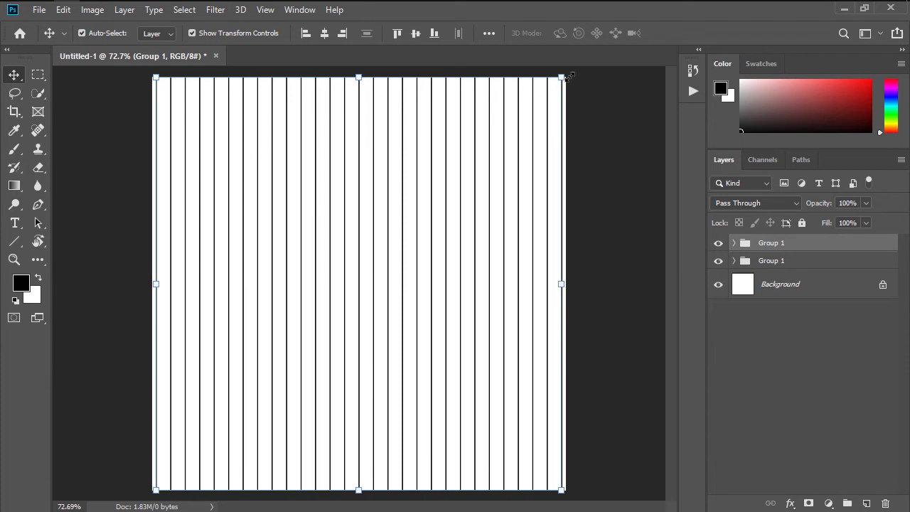
{"action": "key", "text": "ctrl+t"}
{"action": "left_click_drag", "start_coordinate": [571, 75], "coordinate": [260, 152]}
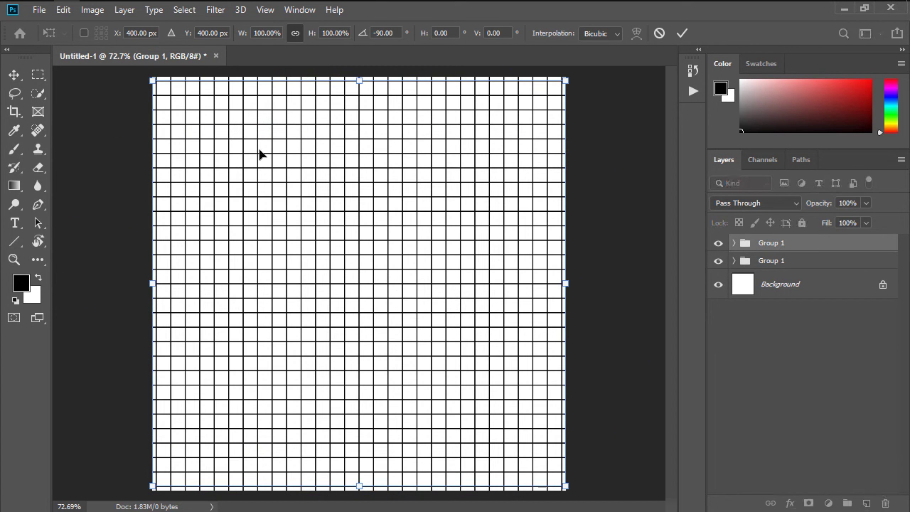
{"action": "left_click", "coordinate": [681, 33]}
Step: Narrow the rotated grid group slightly to fit the canvas
{"action": "scroll", "coordinate": [569, 281], "scroll_direction": "up", "scroll_amount": 8}
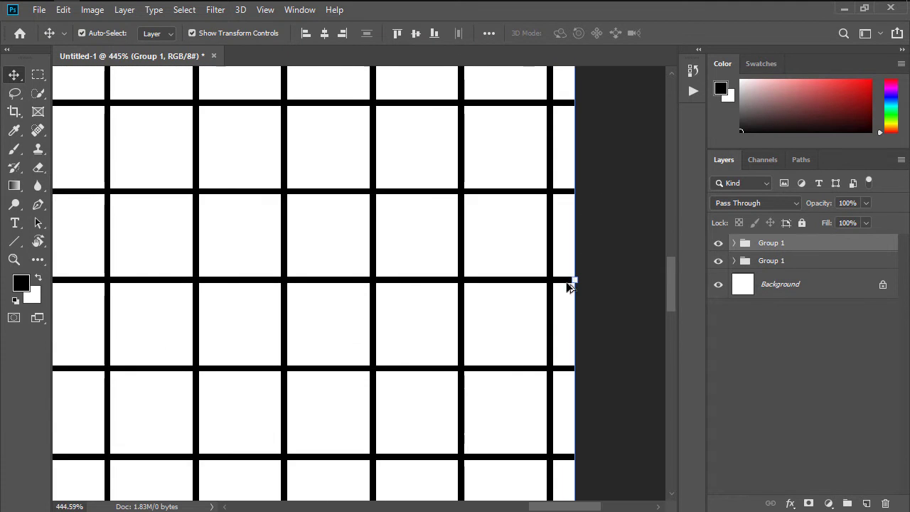
{"action": "left_click_drag", "start_coordinate": [569, 287], "coordinate": [551, 284]}
{"action": "scroll", "coordinate": [583, 285], "scroll_direction": "down", "scroll_amount": 8}
{"action": "scroll", "coordinate": [152, 281], "scroll_direction": "up", "scroll_amount": 10}
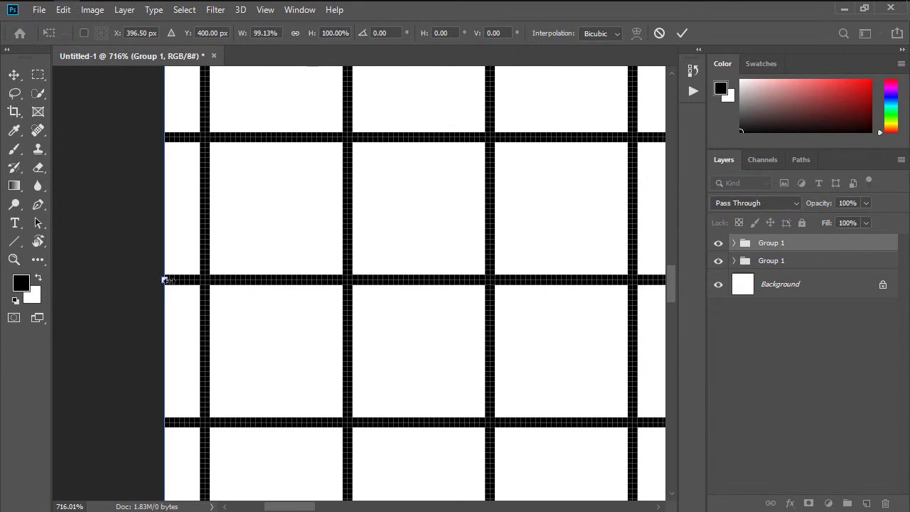
{"action": "scroll", "coordinate": [169, 281], "scroll_direction": "down", "scroll_amount": 10}
{"action": "left_click", "coordinate": [682, 33]}
Step: Trim the lower Group 1's top and bottom edges to align, then group both grids into Group 2
{"action": "left_click", "coordinate": [782, 260]}
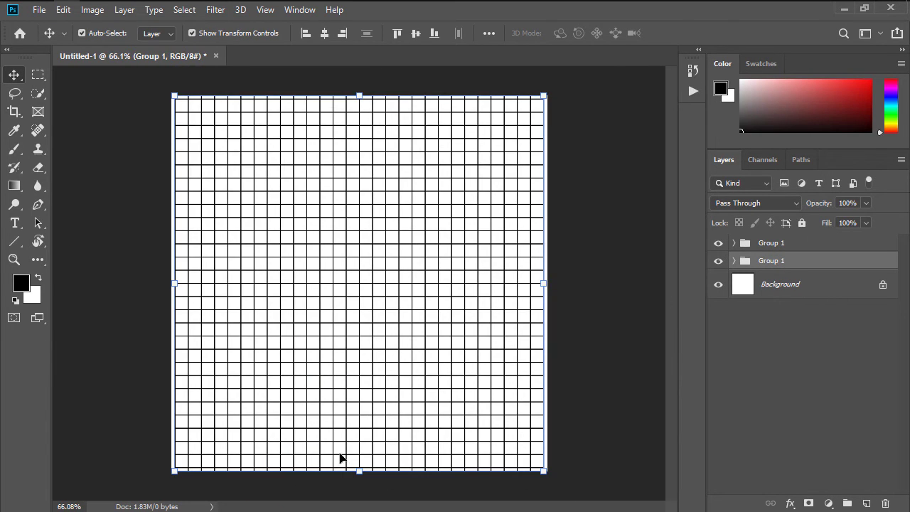
{"action": "scroll", "coordinate": [340, 459], "scroll_direction": "up", "scroll_amount": 3}
{"action": "left_click_drag", "start_coordinate": [386, 396], "coordinate": [388, 374]}
{"action": "key", "text": "ctrl+0"}
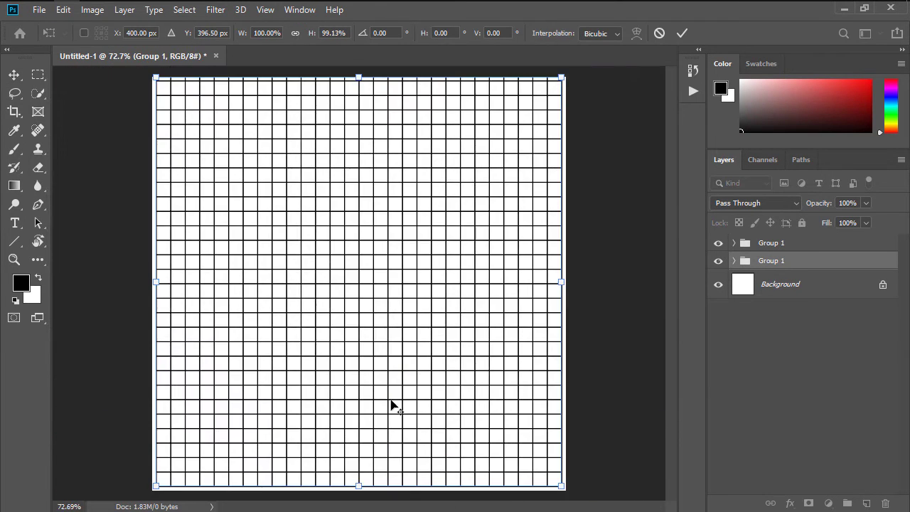
{"action": "scroll", "coordinate": [367, 85], "scroll_direction": "up", "scroll_amount": 3}
{"action": "scroll", "coordinate": [363, 114], "scroll_direction": "up", "scroll_amount": 1}
{"action": "left_click_drag", "start_coordinate": [364, 105], "coordinate": [364, 116]}
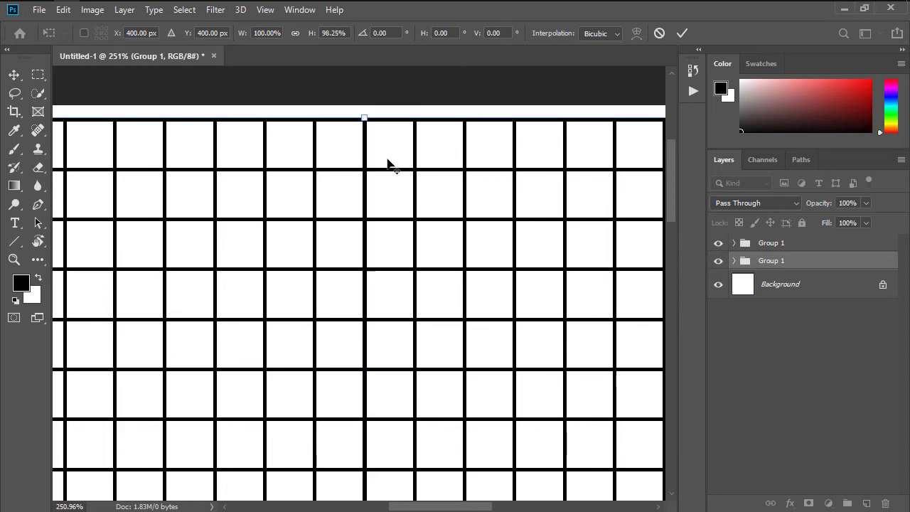
{"action": "scroll", "coordinate": [388, 163], "scroll_direction": "down", "scroll_amount": 4}
{"action": "left_click", "coordinate": [683, 34]}
{"action": "left_click", "coordinate": [772, 242], "text": "shift"}
{"action": "key", "text": "ctrl+g"}
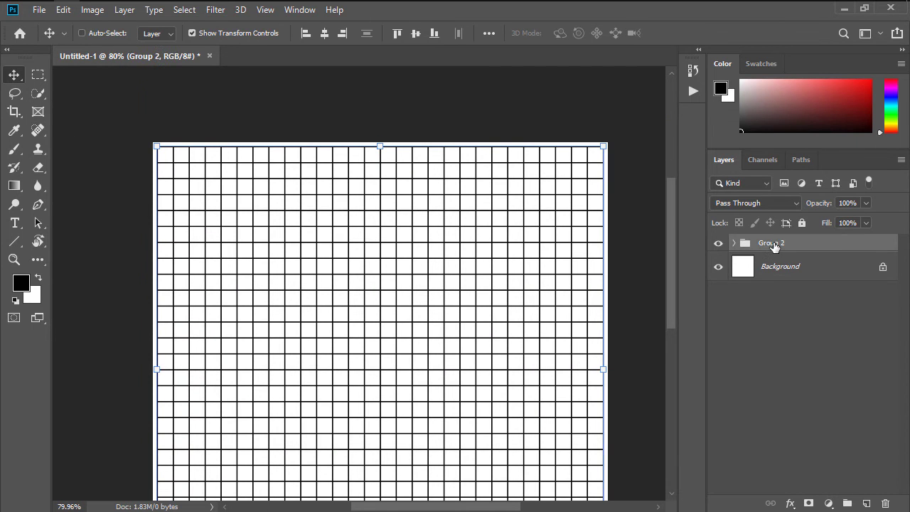
Step: Scale the Group 2 grid vertically to 86.602% height and commit the transform
{"action": "key", "text": "ctrl+0"}
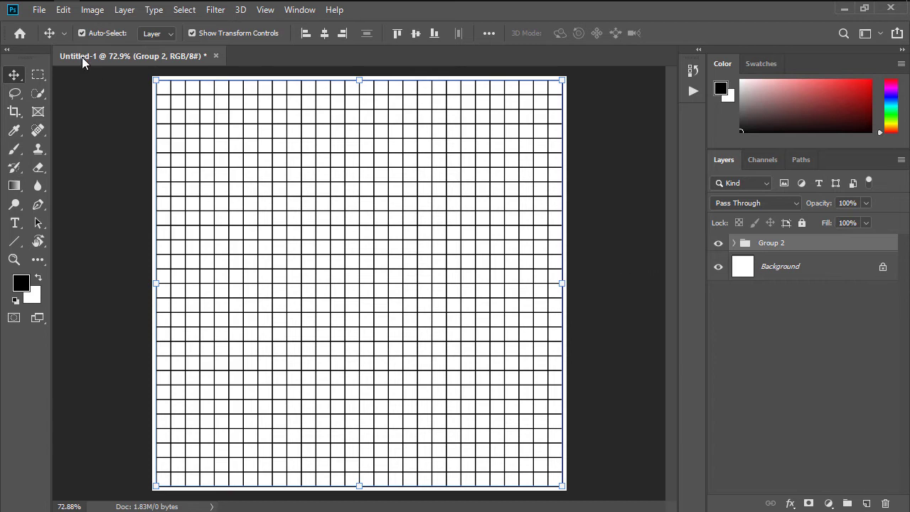
{"action": "left_click", "coordinate": [66, 14]}
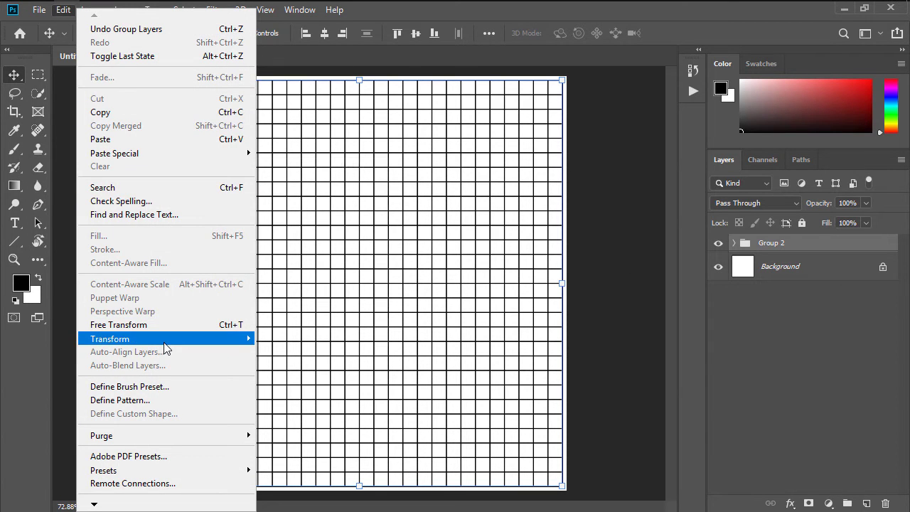
{"action": "mouse_move", "coordinate": [249, 346]}
{"action": "left_click", "coordinate": [279, 201]}
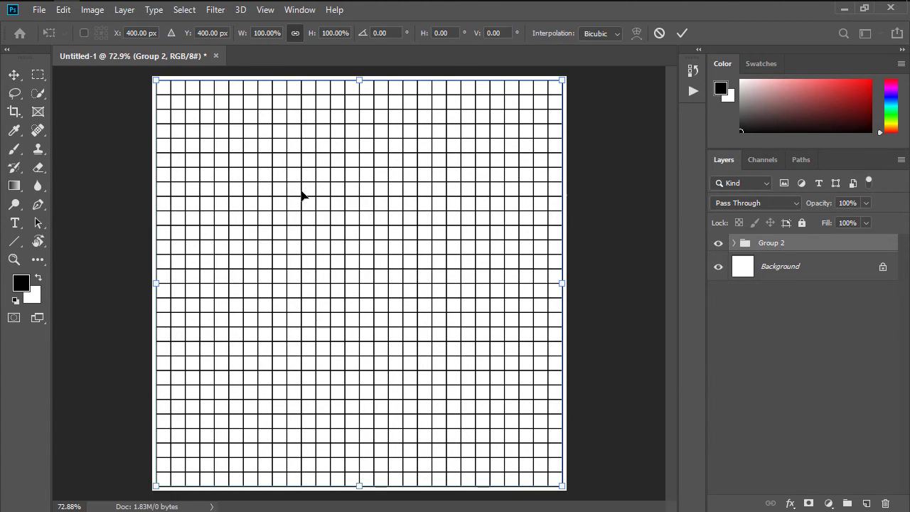
{"action": "left_click", "coordinate": [335, 32]}
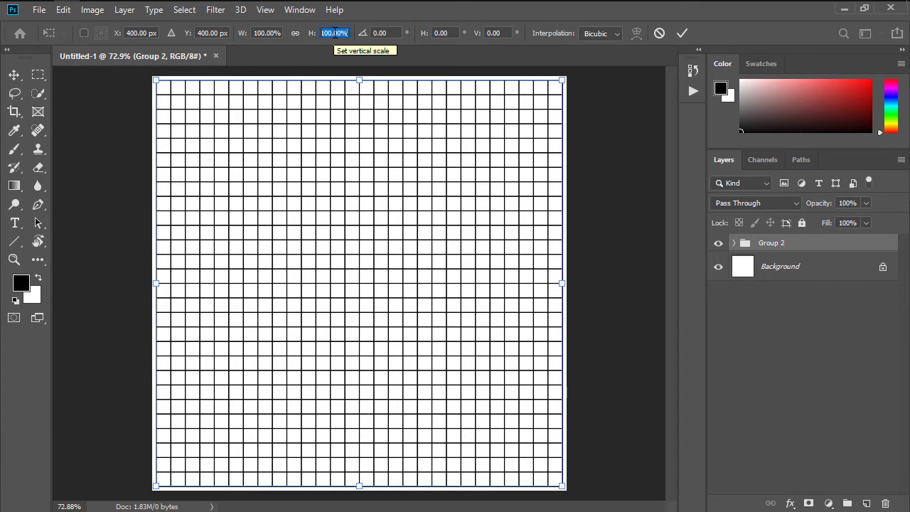
{"action": "type", "text": "86.602"}
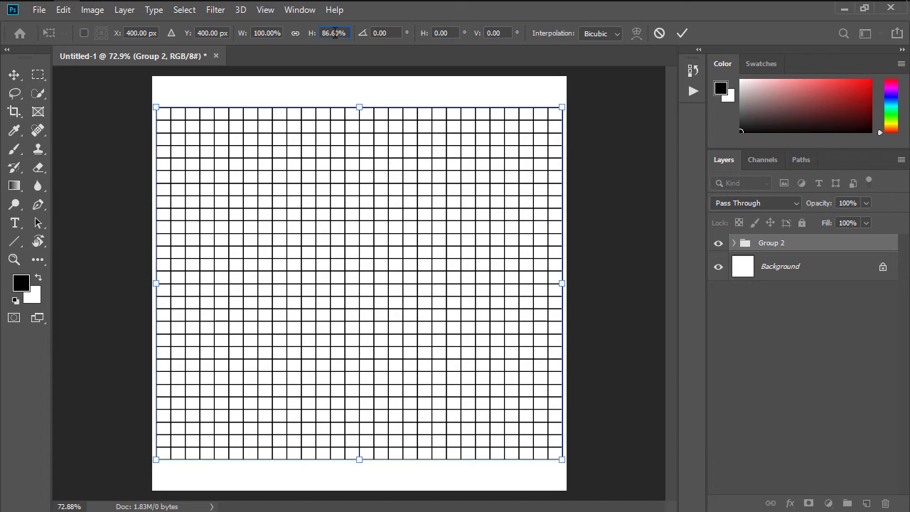
{"action": "left_click", "coordinate": [682, 33]}
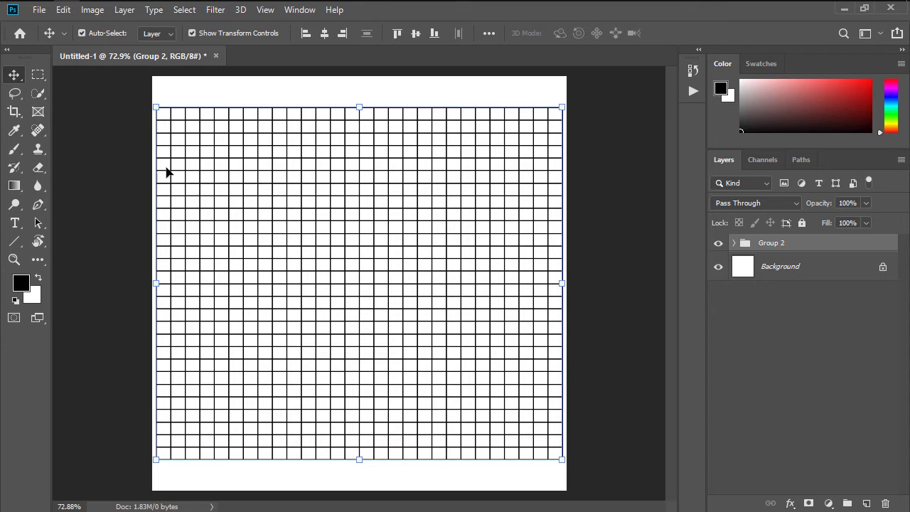
Step: Skew the Group 2 grid horizontally by -30° using Edit > Transform > Skew
{"action": "left_click", "coordinate": [64, 9]}
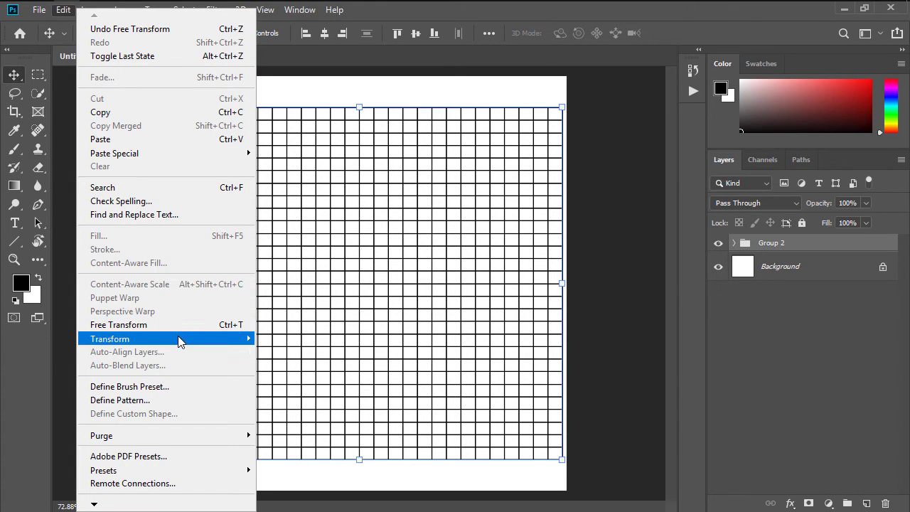
{"action": "mouse_move", "coordinate": [214, 338]}
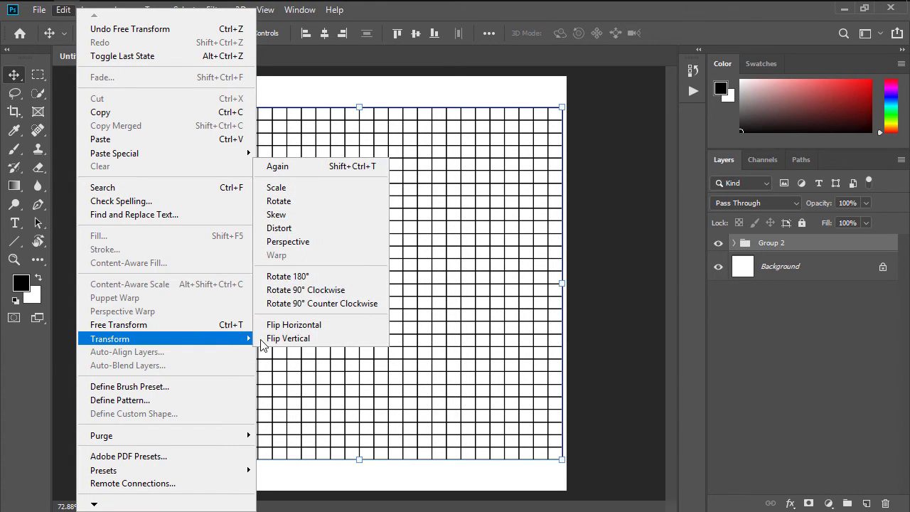
{"action": "left_click", "coordinate": [288, 216]}
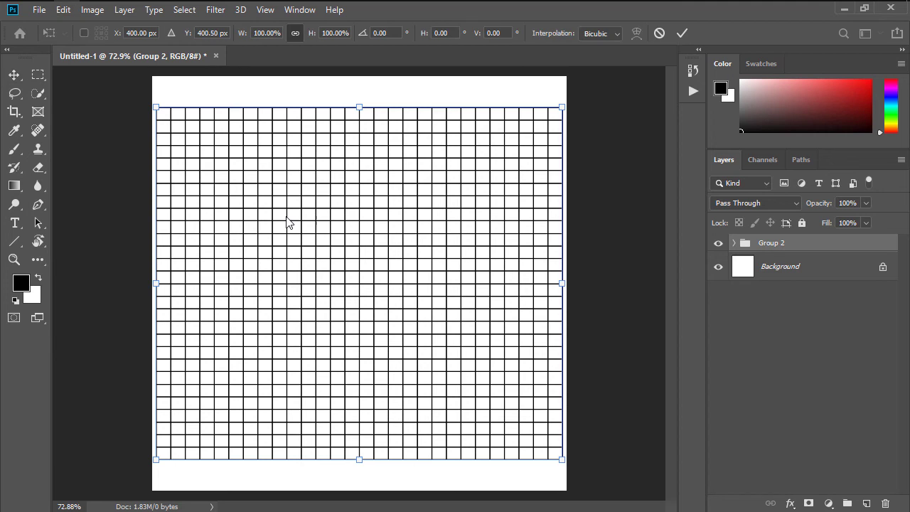
{"action": "left_click", "coordinate": [439, 32]}
{"action": "type", "text": "-30"}
{"action": "key", "text": "Return"}
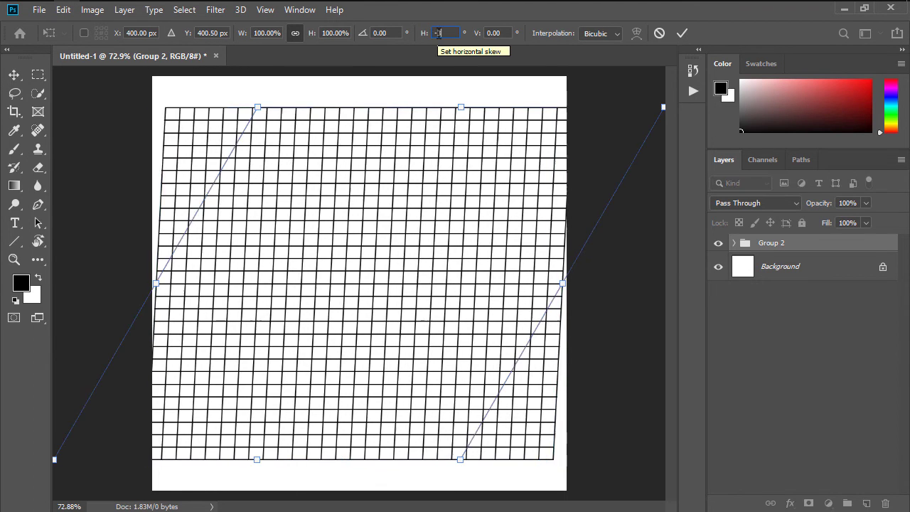
Step: Commit the skew, then rotate the grid 30° and commit the rotation
{"action": "left_click", "coordinate": [682, 32]}
{"action": "left_click", "coordinate": [64, 10]}
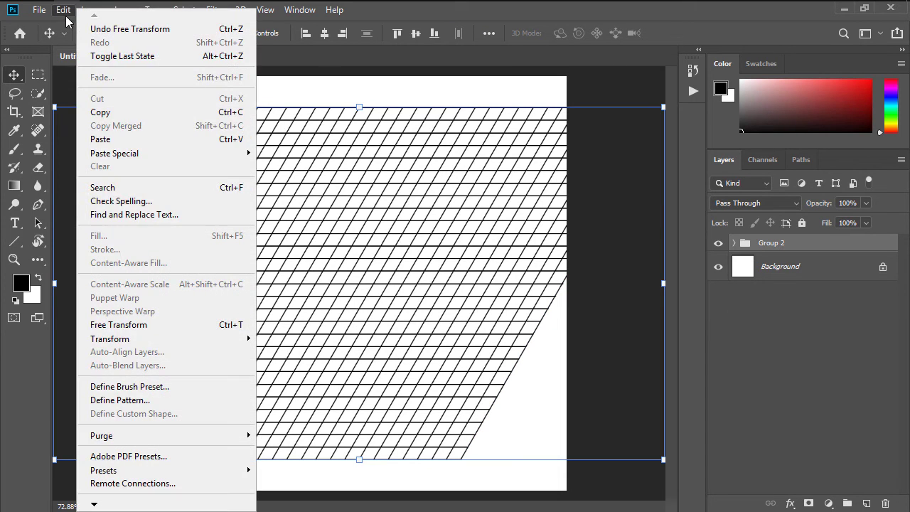
{"action": "mouse_move", "coordinate": [192, 346]}
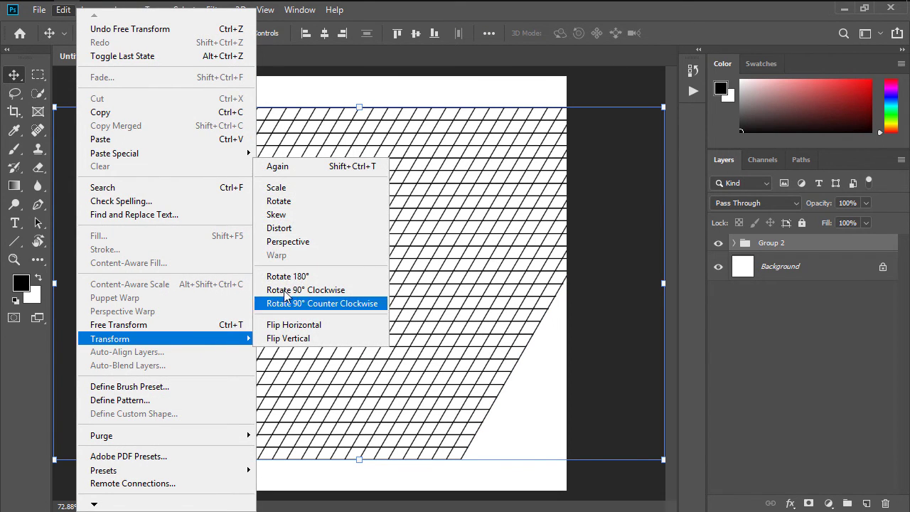
{"action": "left_click", "coordinate": [287, 201]}
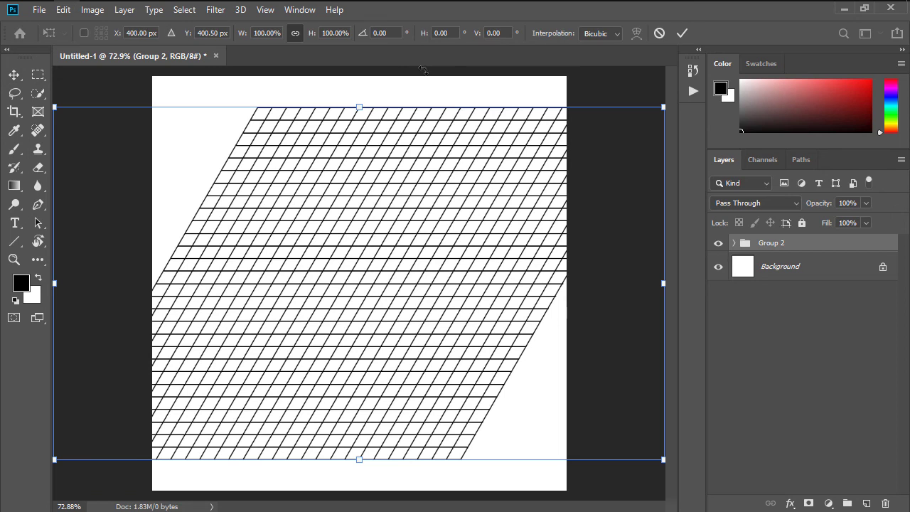
{"action": "left_click", "coordinate": [396, 34]}
{"action": "type", "text": "30"}
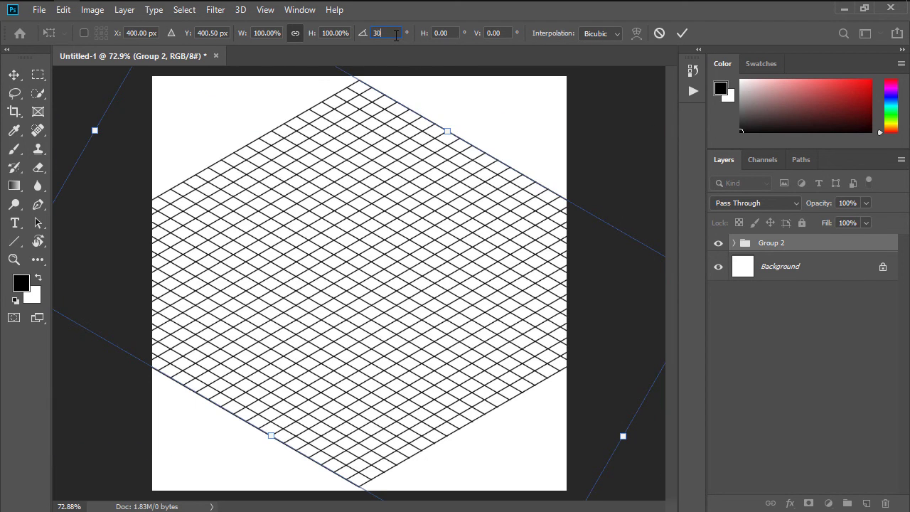
{"action": "left_click", "coordinate": [682, 33]}
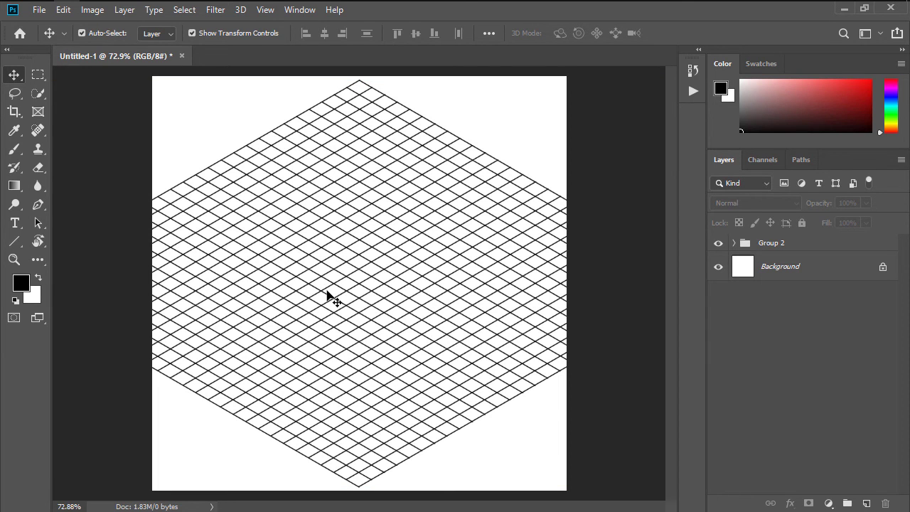
Step: Draw a closed black diamond over one grid cell with the Pen tool in Shape mode
{"action": "key", "text": "p"}
{"action": "scroll", "coordinate": [356, 376], "scroll_direction": "up", "scroll_amount": 5}
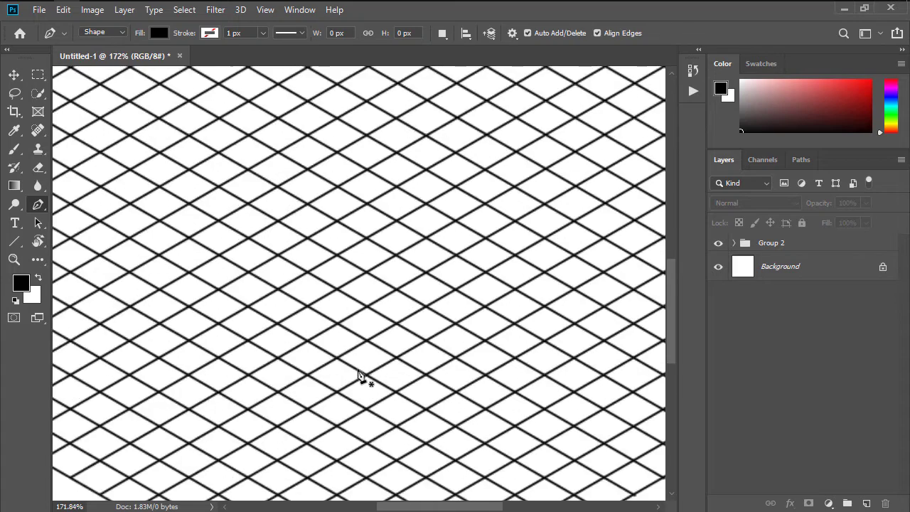
{"action": "scroll", "coordinate": [359, 375], "scroll_direction": "up", "scroll_amount": 3}
{"action": "left_click", "coordinate": [371, 378]}
{"action": "left_click", "coordinate": [324, 351]}
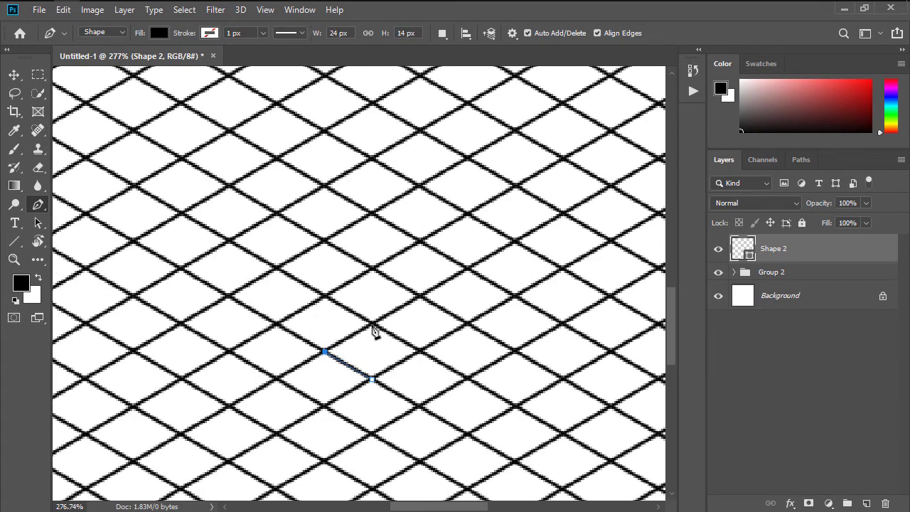
{"action": "left_click", "coordinate": [371, 325]}
{"action": "left_click", "coordinate": [420, 351]}
{"action": "left_click", "coordinate": [371, 378]}
Step: Return to the Move tool and deselect the new Shape 2 layer
{"action": "key", "text": "v"}
{"action": "scroll", "coordinate": [420, 344], "scroll_direction": "down", "scroll_amount": 2}
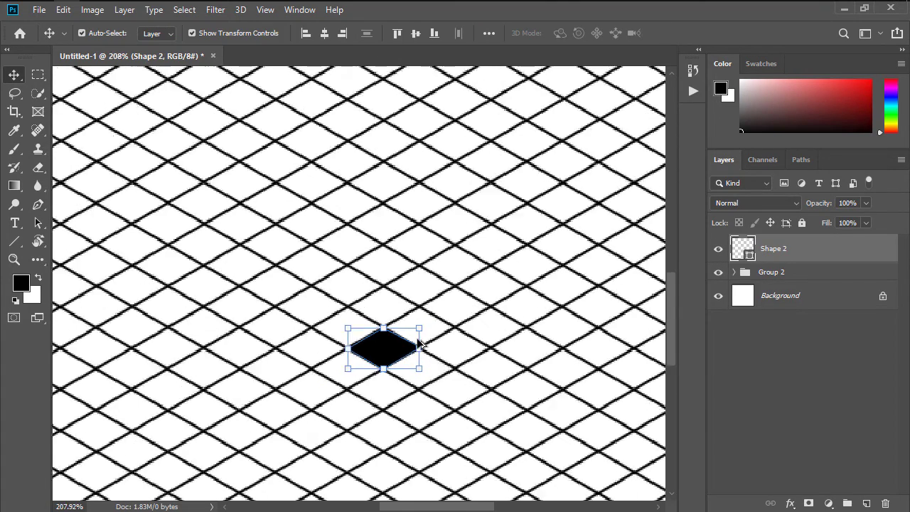
{"action": "scroll", "coordinate": [420, 344], "scroll_direction": "down", "scroll_amount": 1}
{"action": "left_click", "coordinate": [473, 294]}
{"action": "scroll", "coordinate": [475, 295], "scroll_direction": "down", "scroll_amount": 3}
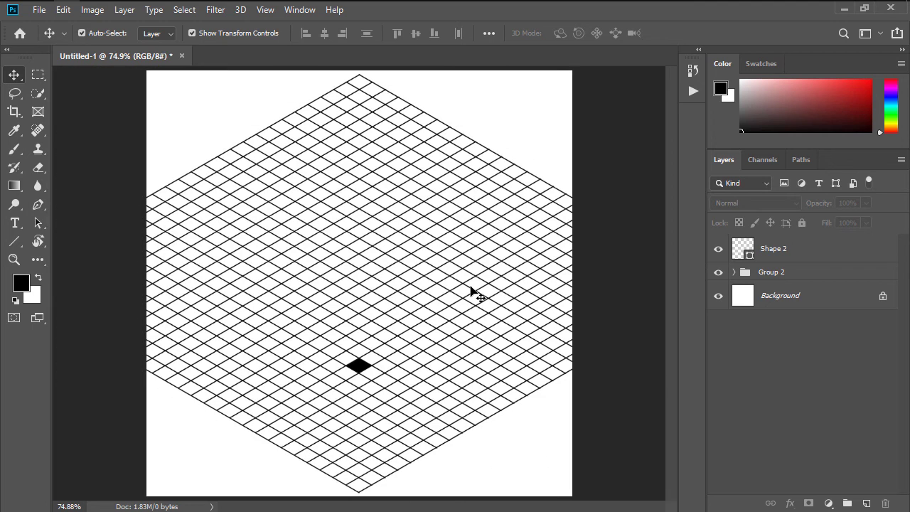